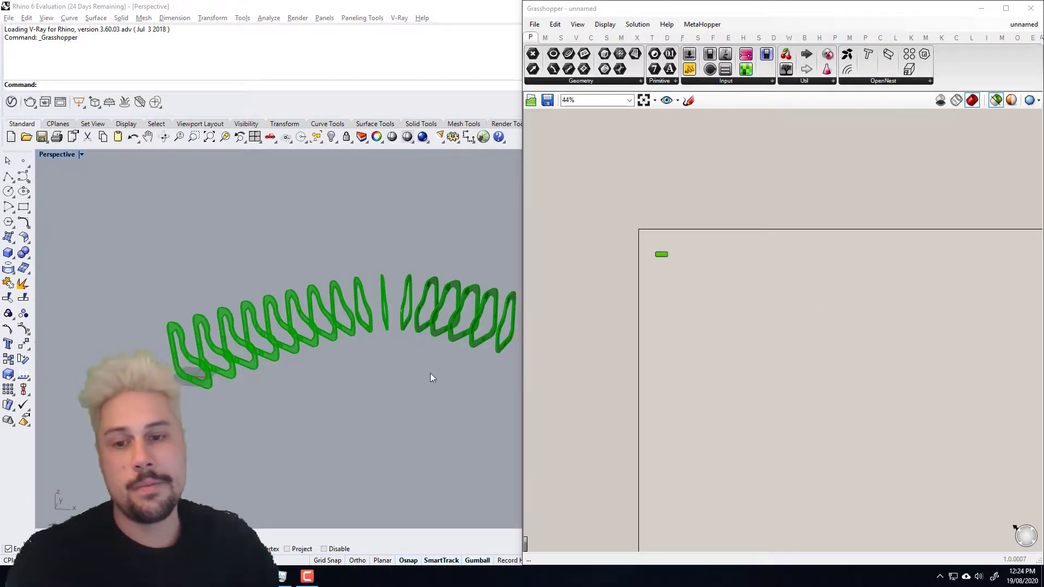
Examine the row of rib-shaped breps in the perspective view, close up and from several angles
{"action": "right_click_drag", "start_coordinate": [356, 365], "coordinate": [285, 374]}
{"action": "scroll", "coordinate": [266, 375], "scroll_direction": "up", "scroll_amount": 5}
{"action": "right_click_drag", "start_coordinate": [212, 380], "coordinate": [185, 360]}
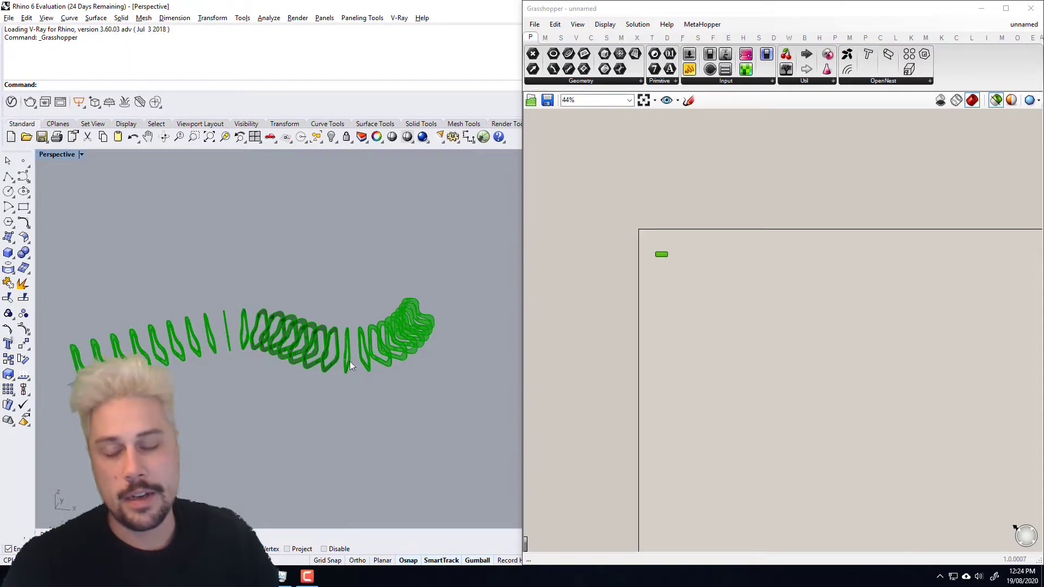
{"action": "right_click_drag", "start_coordinate": [59, 369], "coordinate": [511, 368]}
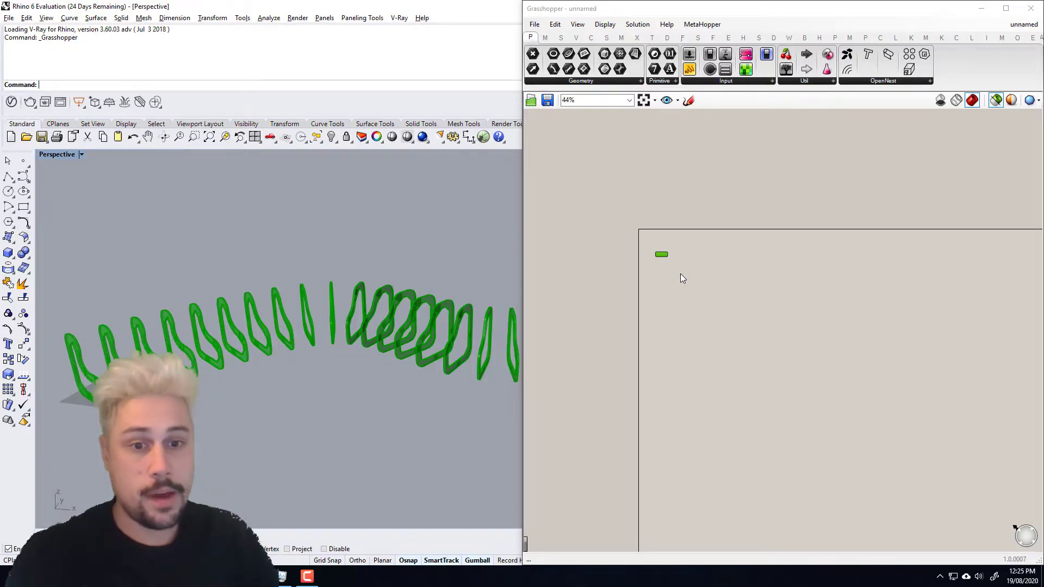
{"action": "right_click_drag", "start_coordinate": [274, 351], "coordinate": [348, 322], "text": "shift"}
{"action": "scroll", "coordinate": [173, 320], "scroll_direction": "up", "scroll_amount": 6}
{"action": "scroll", "coordinate": [177, 318], "scroll_direction": "up", "scroll_amount": 3}
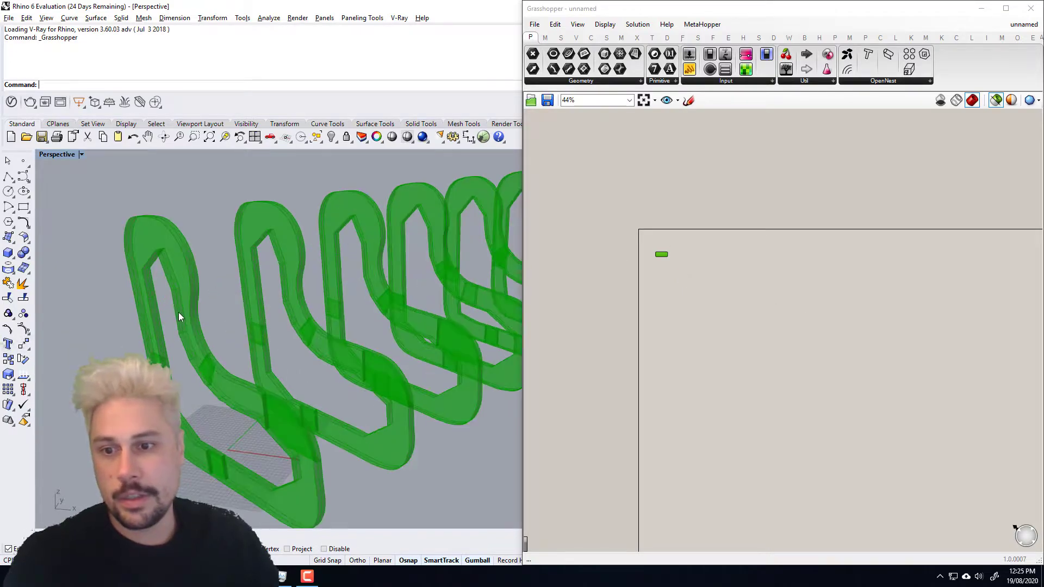
Add a Merge Faces component to the canvas beside the Brep parameter
{"action": "double_click", "coordinate": [736, 296]}
{"action": "type", "text": "merge faces"}
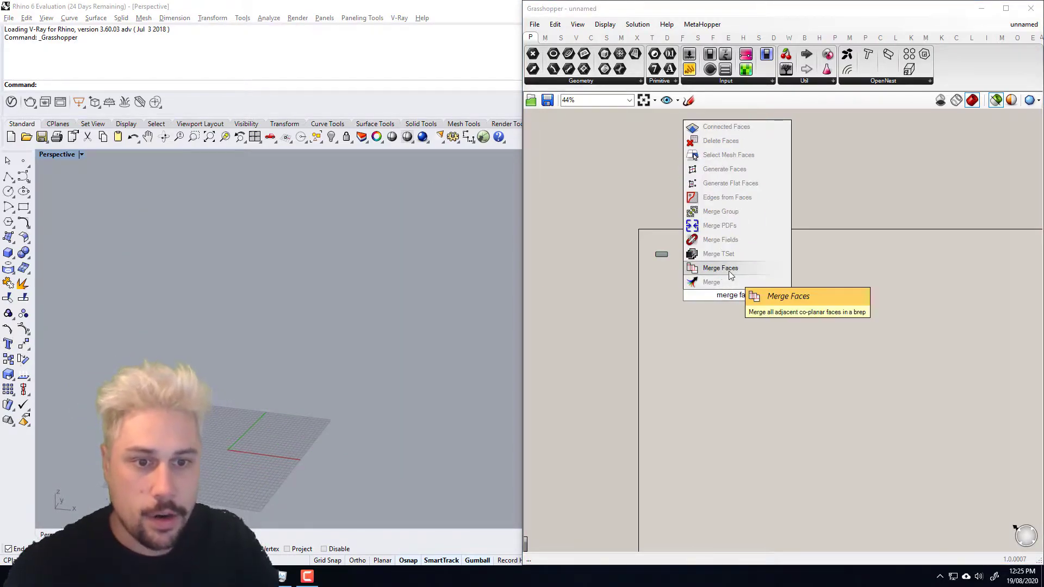
{"action": "left_click", "coordinate": [730, 275]}
{"action": "scroll", "coordinate": [728, 271], "scroll_direction": "up", "scroll_amount": 4}
{"action": "left_click_drag", "start_coordinate": [756, 334], "coordinate": [695, 259]}
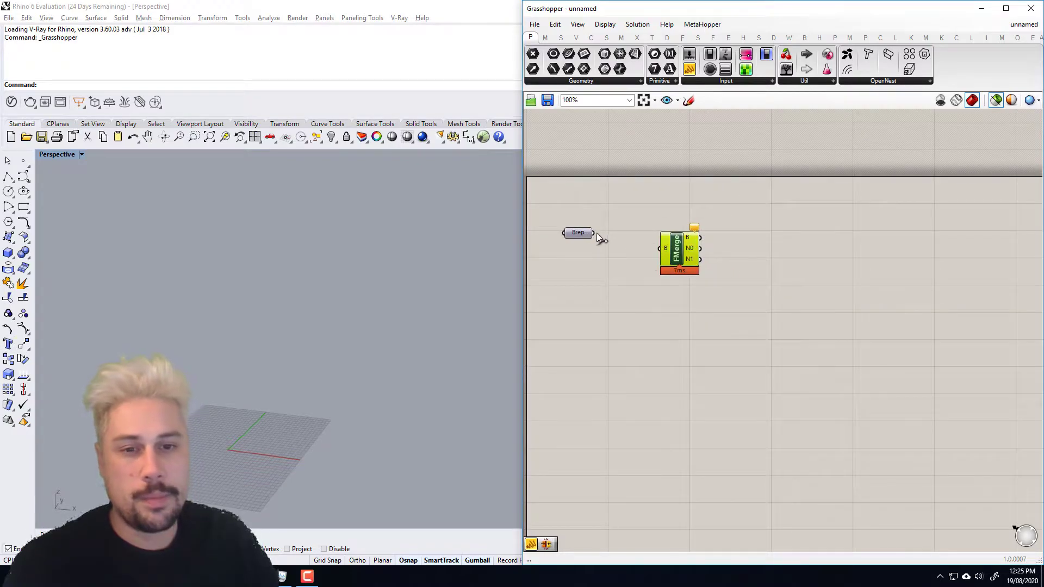
Connect the Brep parameter to Merge Faces and compare the rib previews before and after merging
{"action": "left_click", "coordinate": [579, 233]}
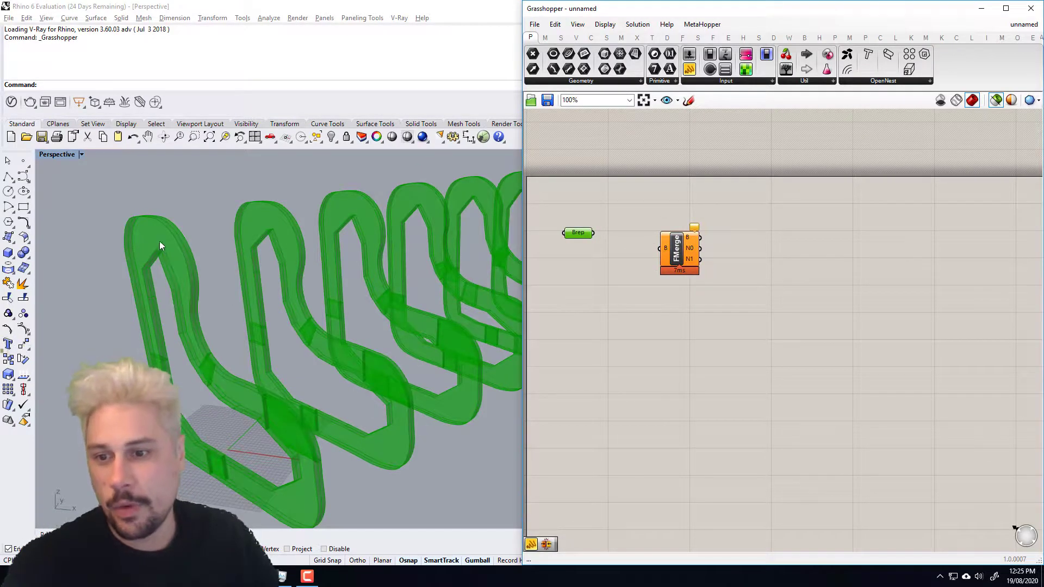
{"action": "right_click_drag", "start_coordinate": [278, 294], "coordinate": [454, 290]}
{"action": "left_click_drag", "start_coordinate": [593, 233], "coordinate": [672, 287]}
{"action": "left_click", "coordinate": [681, 257]}
{"action": "right_click_drag", "start_coordinate": [134, 232], "coordinate": [161, 234]}
{"action": "left_click", "coordinate": [579, 234]}
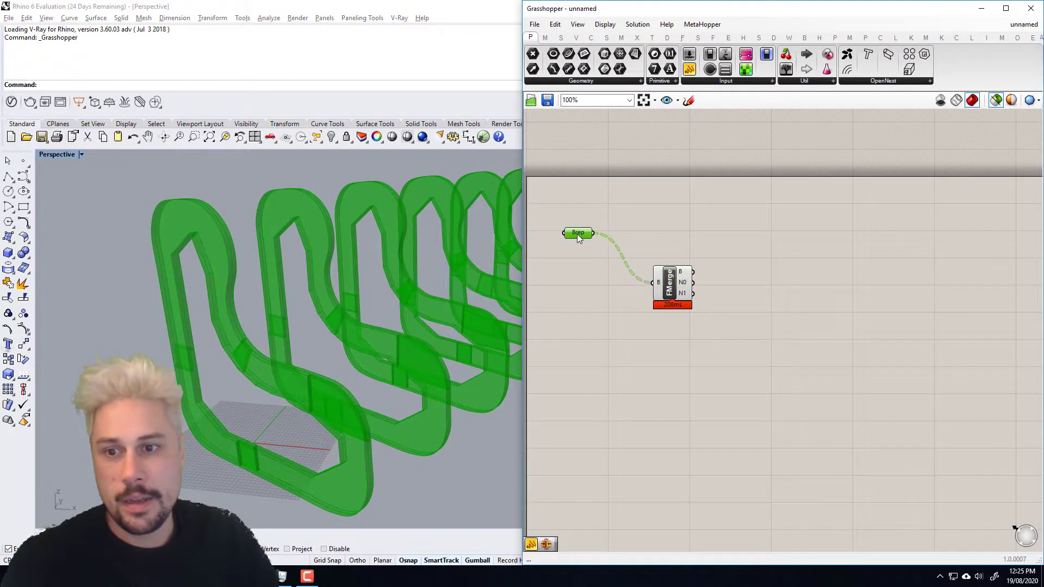
{"action": "left_click", "coordinate": [672, 284]}
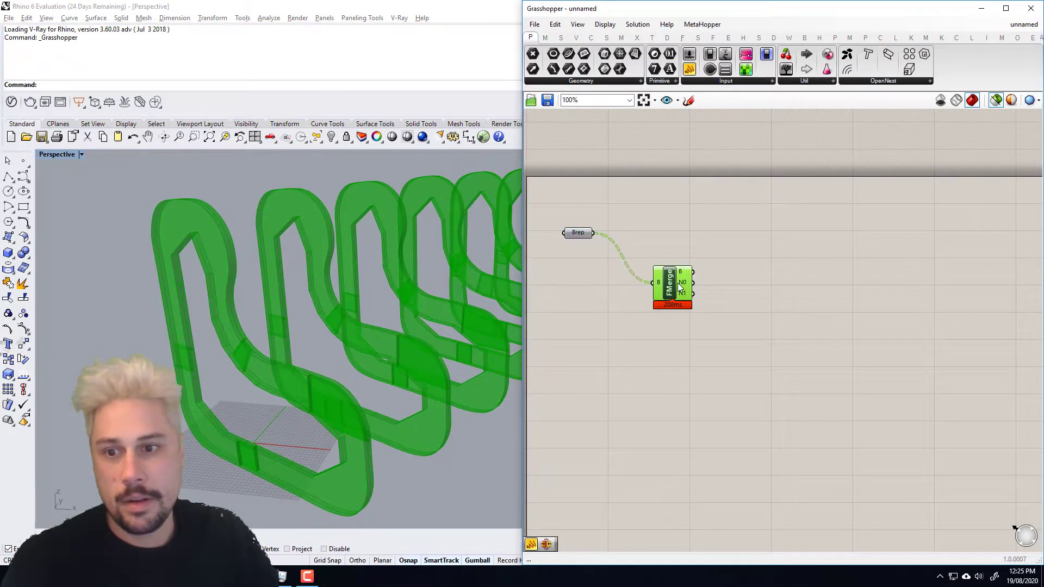
Add a Deconstruct Brep component and feed it the merged breps from Merge Faces
{"action": "double_click", "coordinate": [733, 287]}
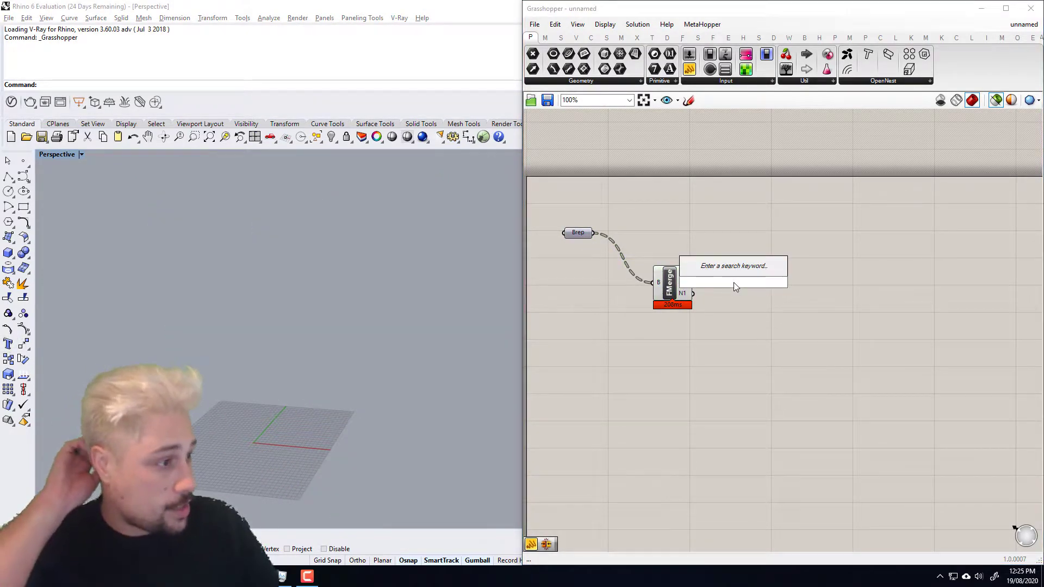
{"action": "type", "text": "decon"}
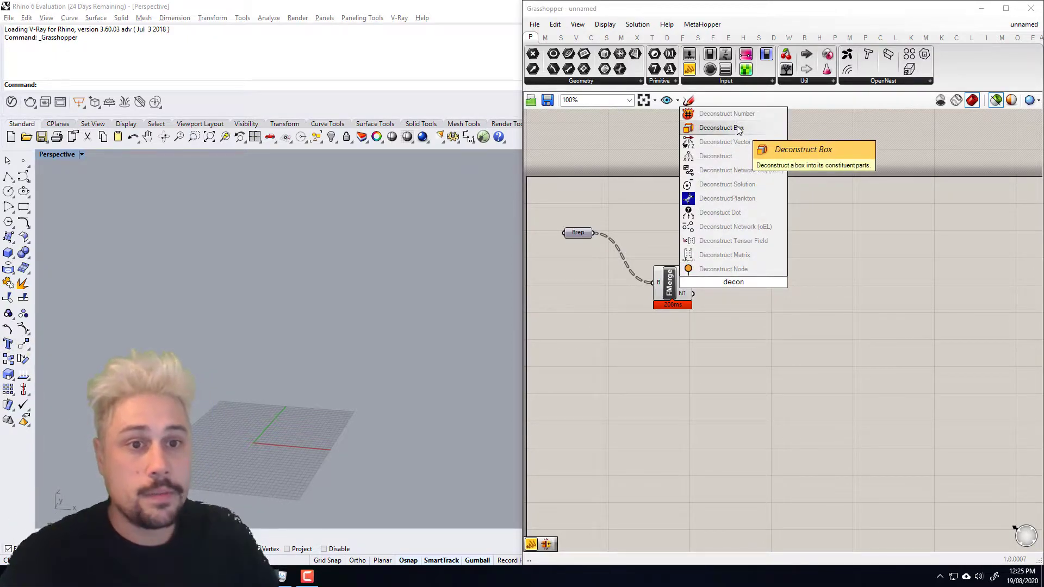
{"action": "key", "text": "BackSpace"}
{"action": "key", "text": "BackSpace"}
{"action": "key", "text": "BackSpace"}
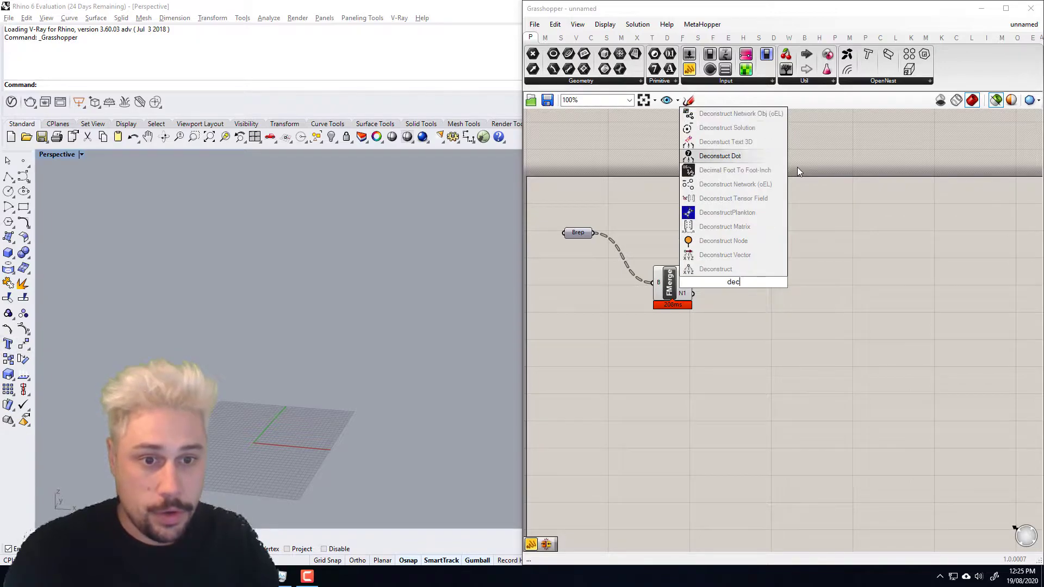
{"action": "type", "text": "bre"}
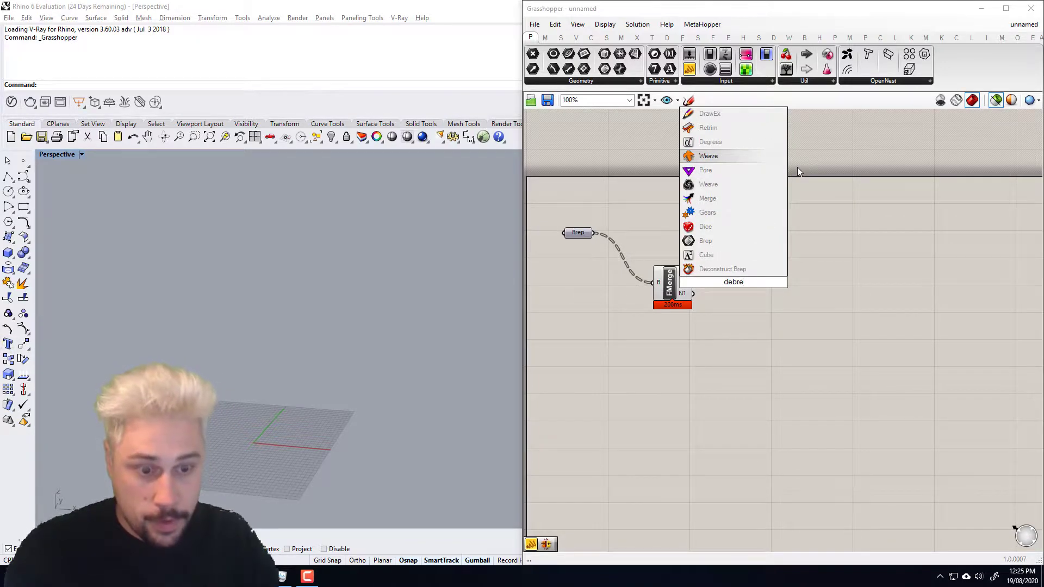
{"action": "key", "text": "Return"}
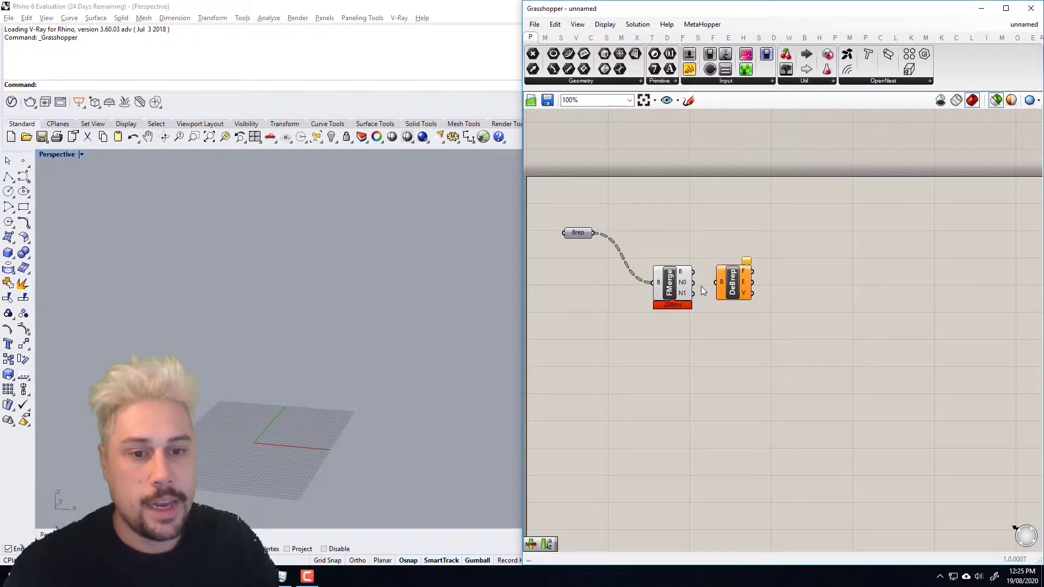
{"action": "left_click_drag", "start_coordinate": [718, 281], "coordinate": [716, 281]}
Add an Area component that takes the faces output of Deconstruct Brep as its geometry
{"action": "double_click", "coordinate": [791, 253]}
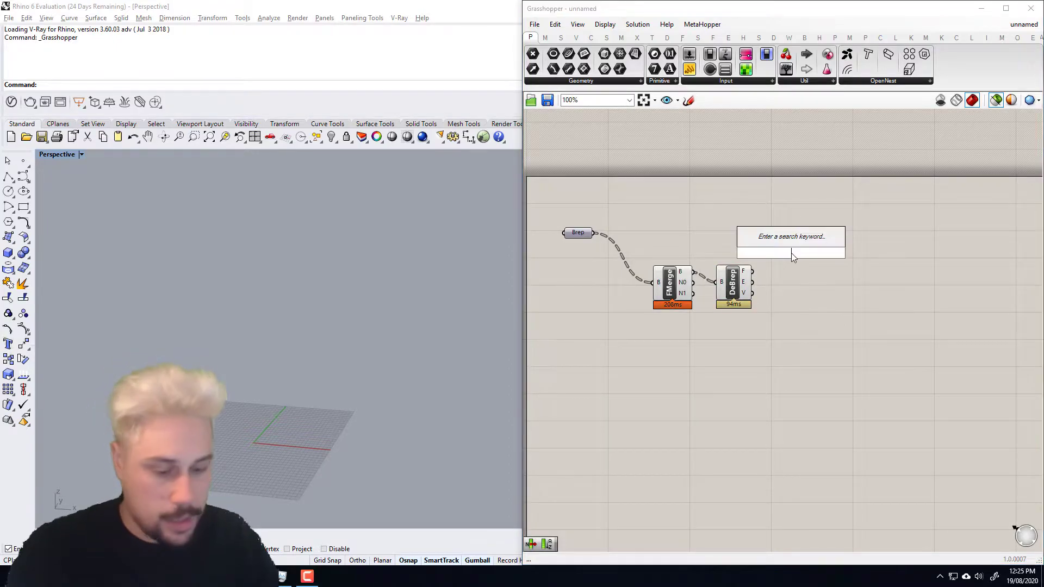
{"action": "type", "text": "area"}
{"action": "left_click", "coordinate": [787, 241]}
{"action": "scroll", "coordinate": [756, 277], "scroll_direction": "up", "scroll_amount": 2}
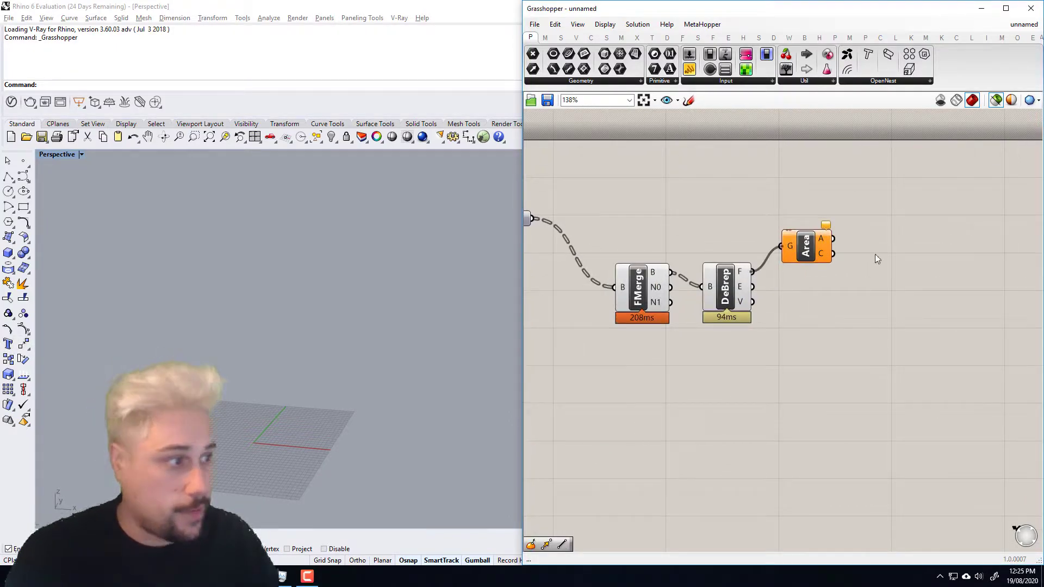
Add a Sort List component that sorts the deconstructed faces by their areas, and reverse its sorted A output
{"action": "double_click", "coordinate": [906, 246]}
{"action": "type", "text": "s"}
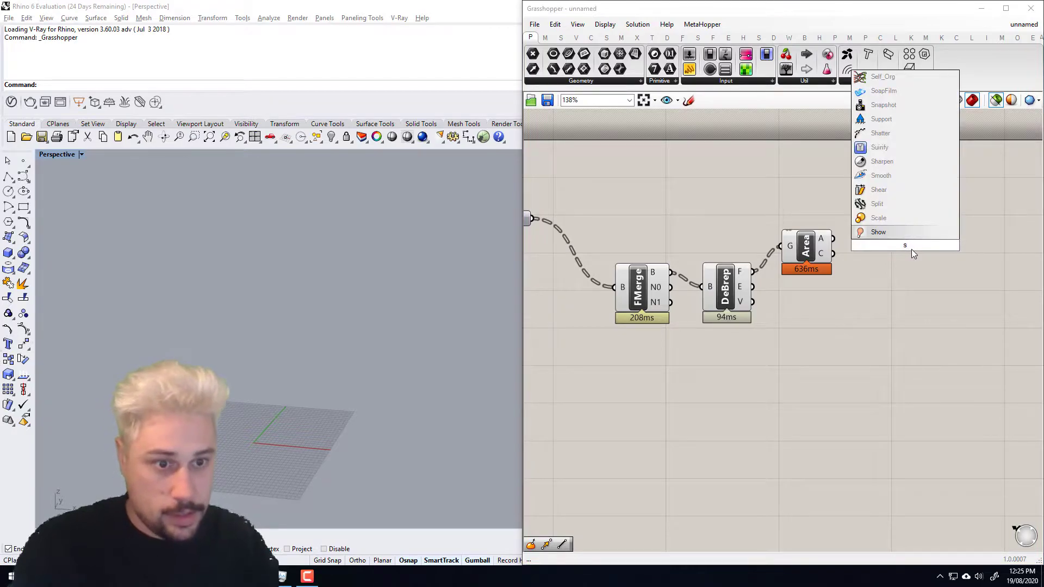
{"action": "type", "text": "ort"}
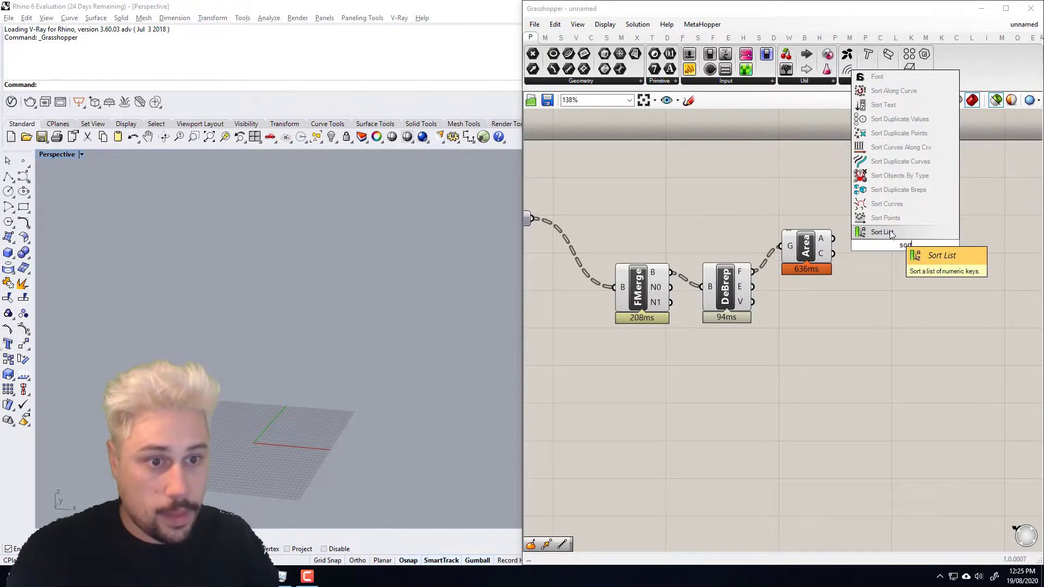
{"action": "key", "text": "Return"}
{"action": "left_click_drag", "start_coordinate": [886, 243], "coordinate": [884, 242]}
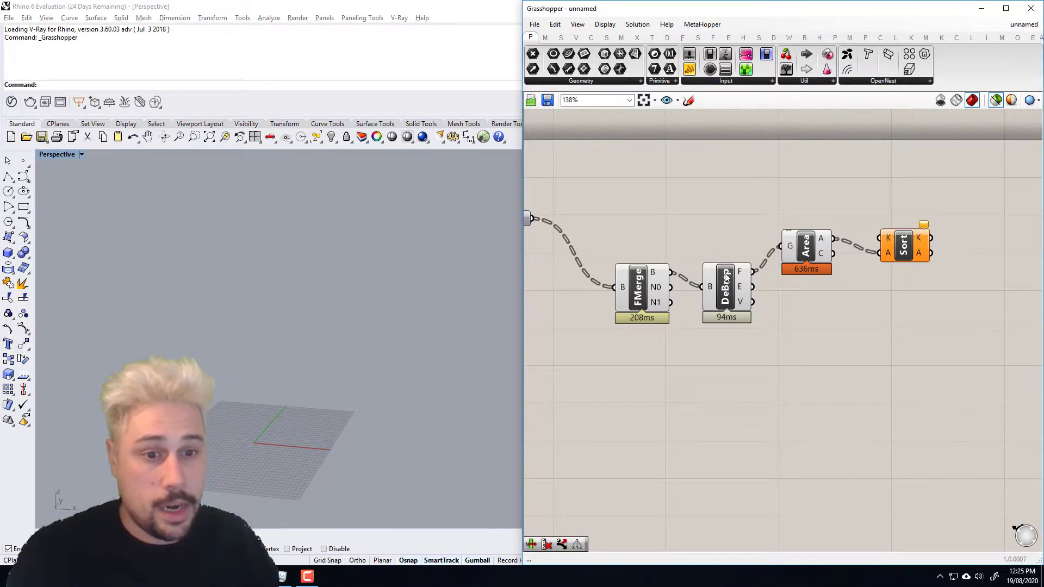
{"action": "left_click_drag", "start_coordinate": [752, 272], "coordinate": [879, 238]}
{"action": "left_click", "coordinate": [933, 280]}
{"action": "right_click_drag", "start_coordinate": [935, 265], "coordinate": [830, 265]}
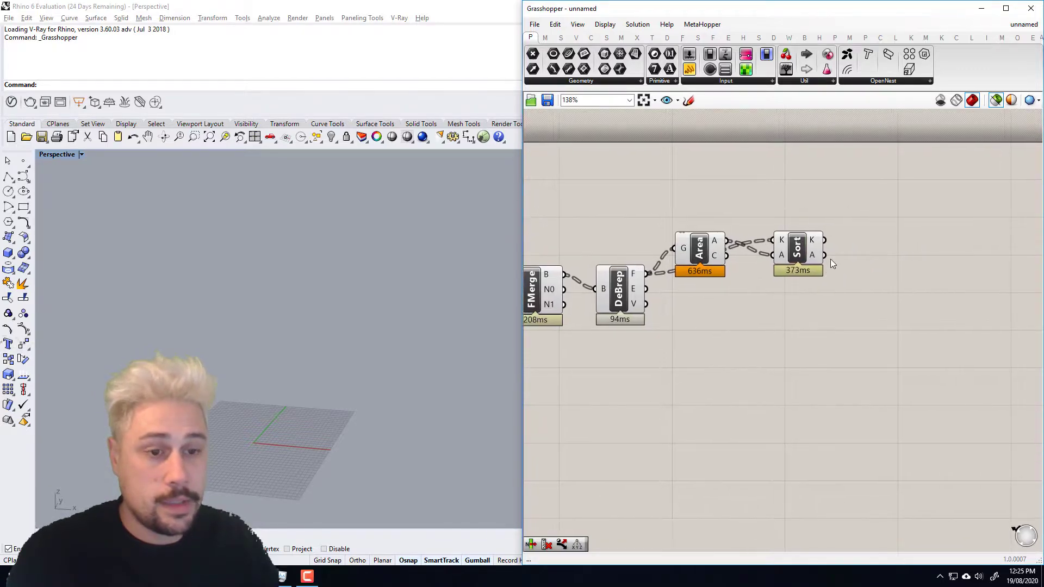
{"action": "right_click", "coordinate": [818, 258]}
{"action": "left_click", "coordinate": [839, 288]}
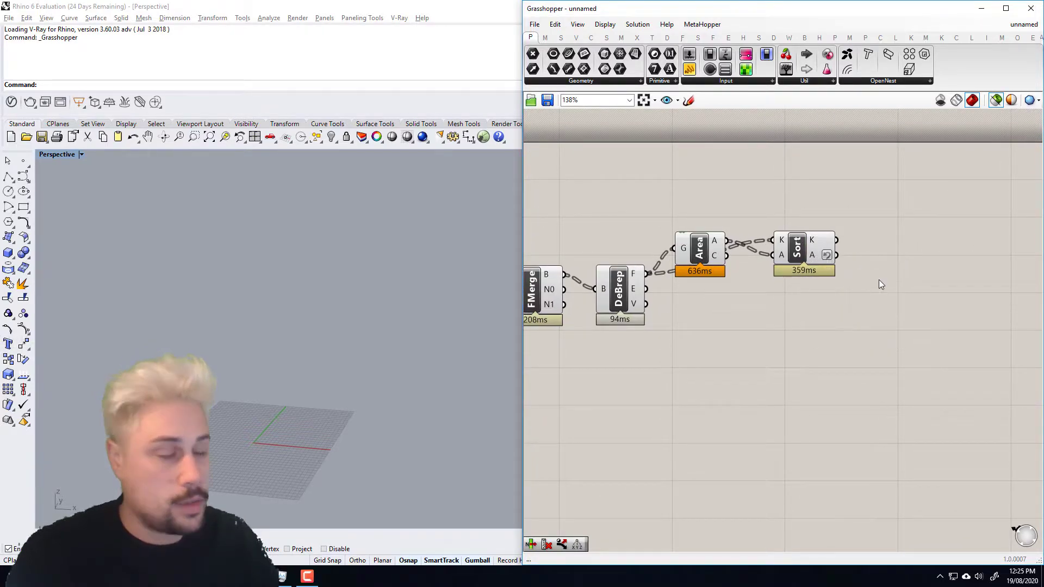
Add a List Item component fed by the reversed list of sorted faces and place it clear of Sort List
{"action": "double_click", "coordinate": [880, 279]}
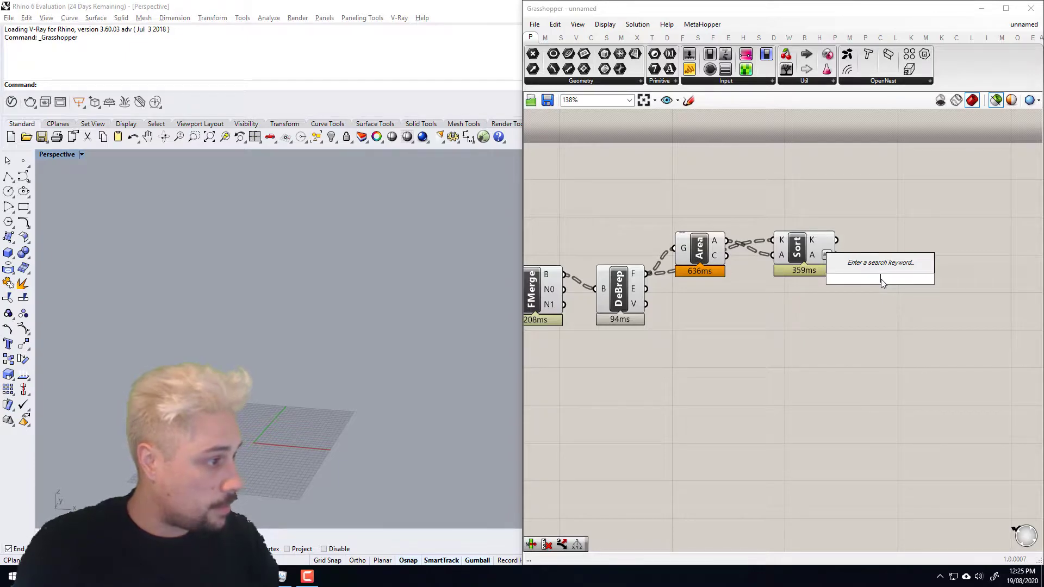
{"action": "type", "text": "list"}
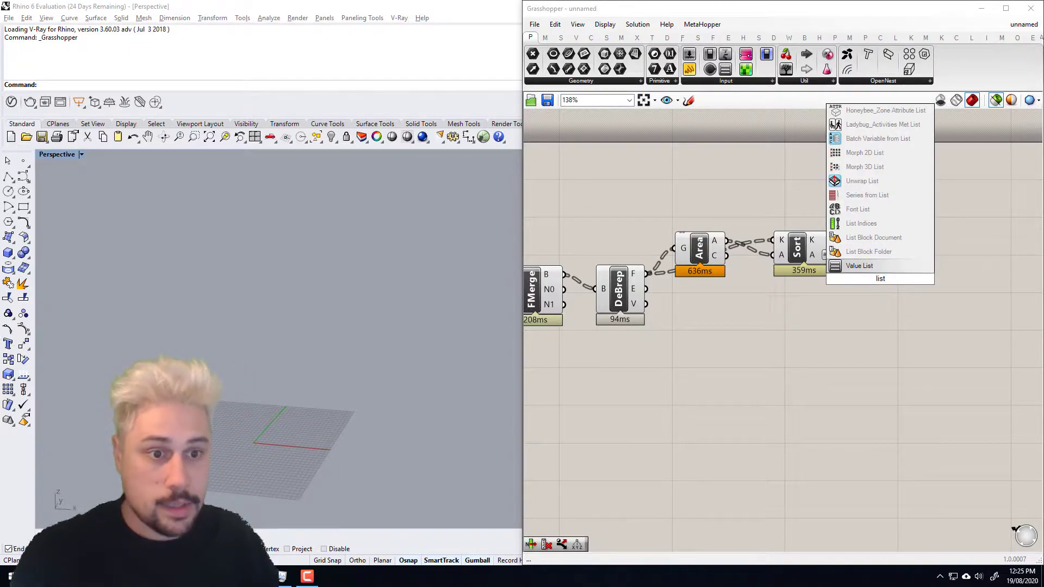
{"action": "type", "text": " item"}
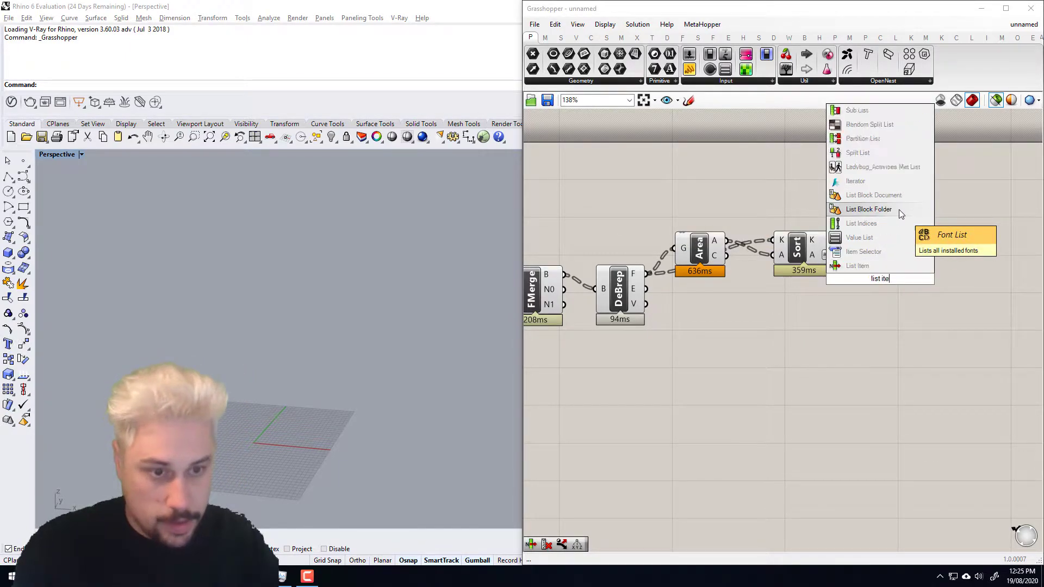
{"action": "left_click", "coordinate": [857, 265]}
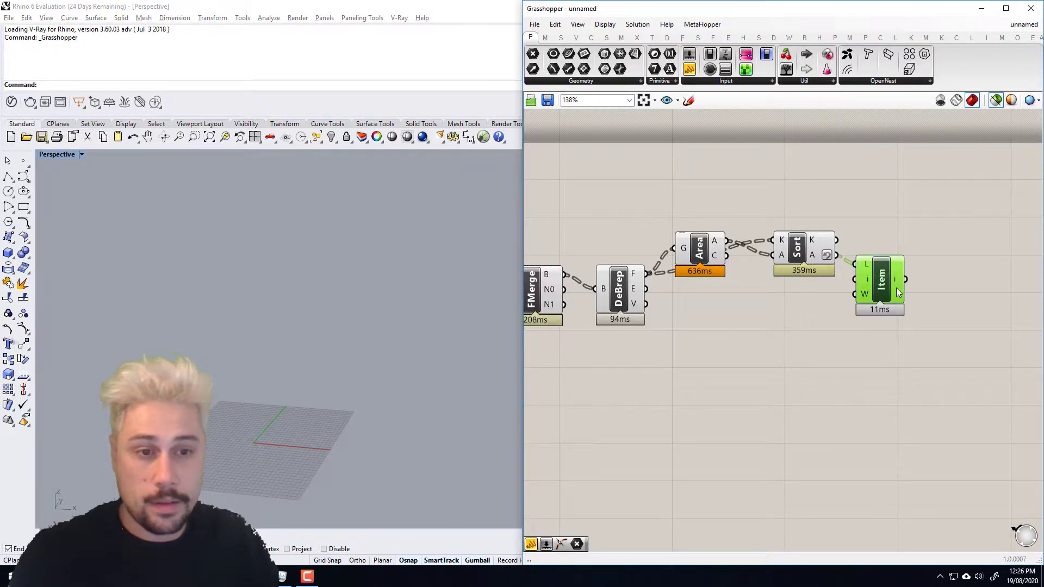
{"action": "scroll", "coordinate": [891, 287], "scroll_direction": "down", "scroll_amount": 2}
{"action": "left_click_drag", "start_coordinate": [889, 286], "coordinate": [940, 302]}
Reposition the Area component so its wires are readable, and preview the List Item and Sort List outputs
{"action": "left_click_drag", "start_coordinate": [729, 258], "coordinate": [791, 247]}
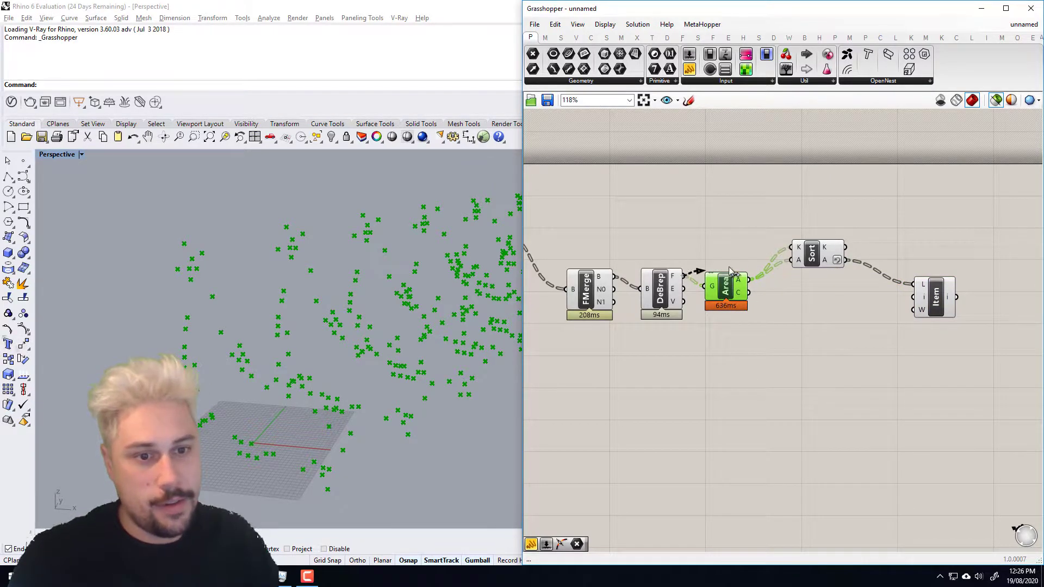
{"action": "left_click", "coordinate": [934, 296]}
{"action": "right_click_drag", "start_coordinate": [379, 309], "coordinate": [207, 302]}
{"action": "left_click", "coordinate": [811, 253]}
{"action": "right_click_drag", "start_coordinate": [930, 272], "coordinate": [876, 302]}
{"action": "left_click", "coordinate": [875, 303]}
Add an Evaluate Surface component after List Item and leave more space between the two
{"action": "double_click", "coordinate": [944, 299]}
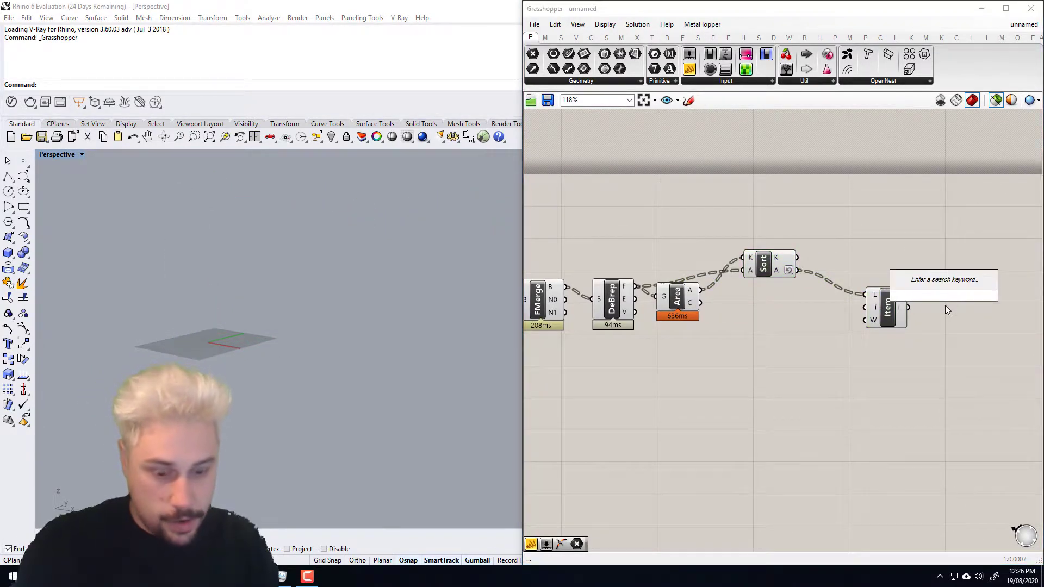
{"action": "type", "text": "evaluate surface"}
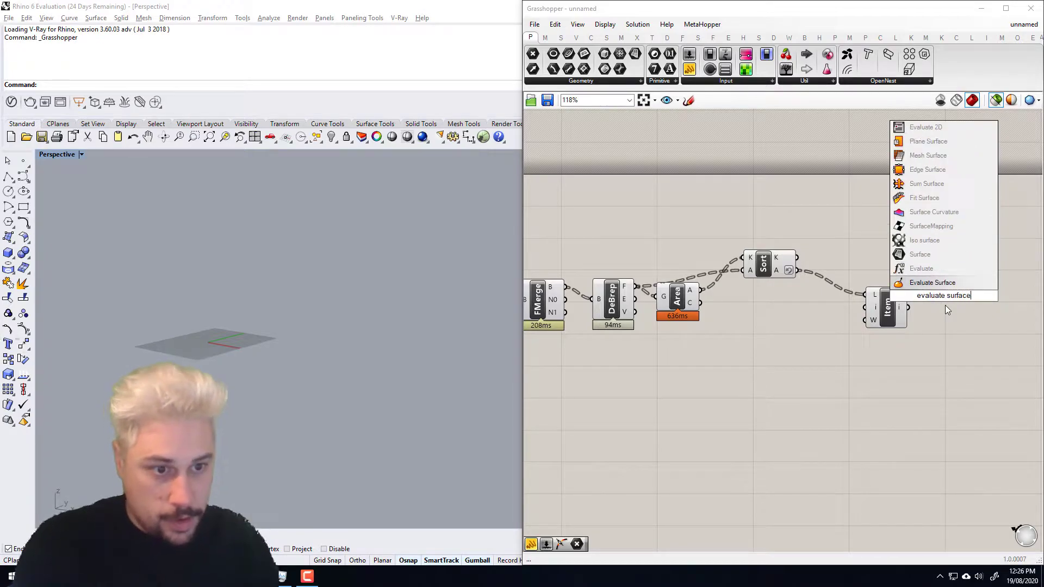
{"action": "left_click", "coordinate": [930, 282]}
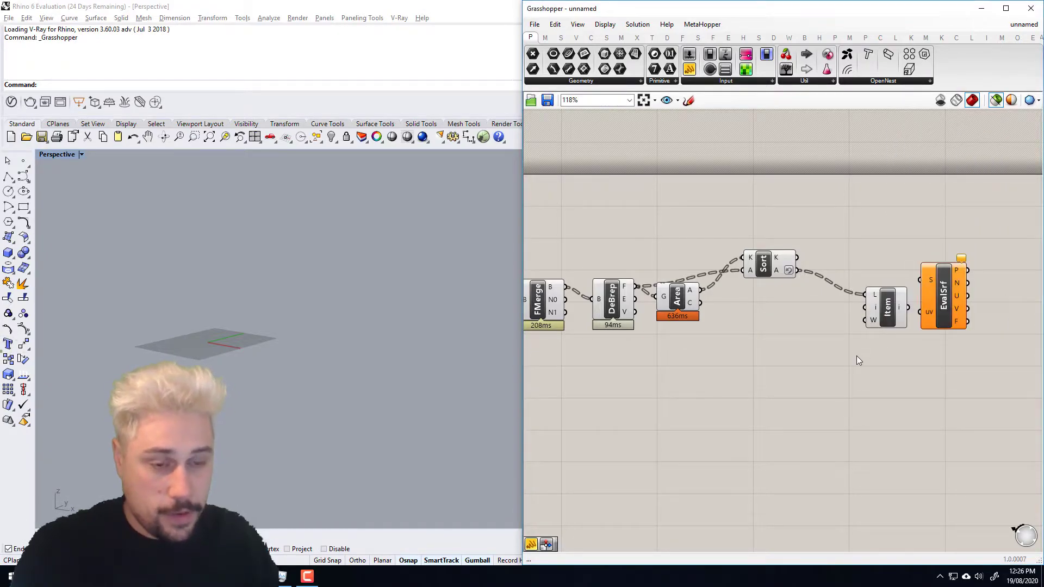
{"action": "left_click_drag", "start_coordinate": [887, 307], "coordinate": [864, 307]}
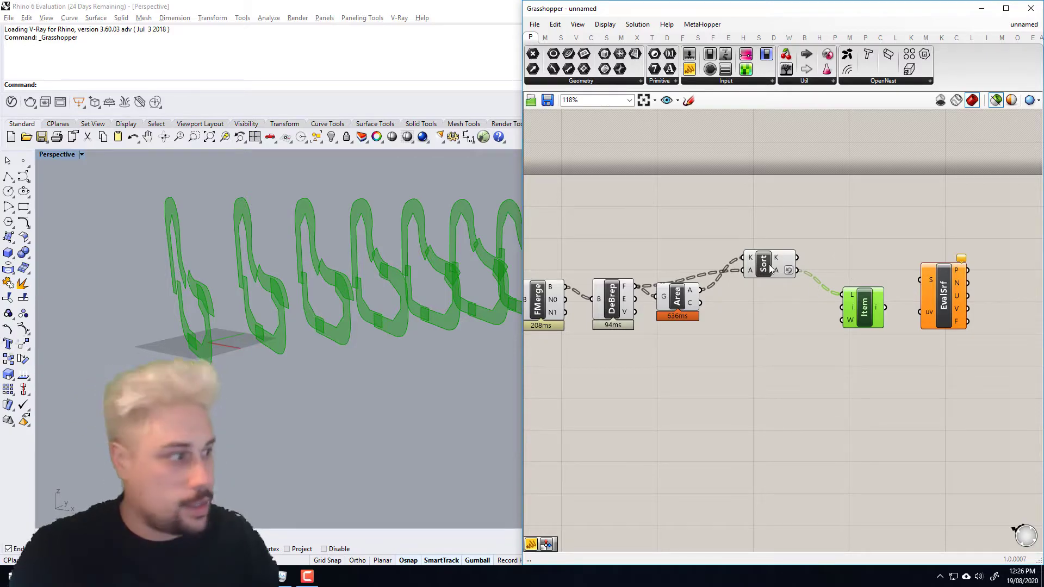
{"action": "right_click_drag", "start_coordinate": [798, 349], "coordinate": [727, 349]}
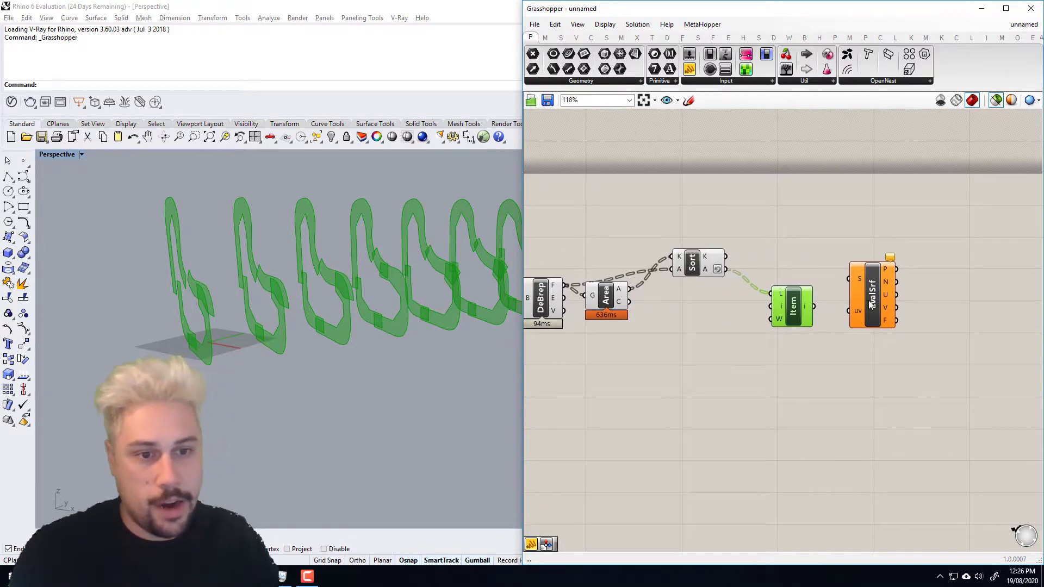
{"action": "right_click_drag", "start_coordinate": [635, 293], "coordinate": [704, 296]}
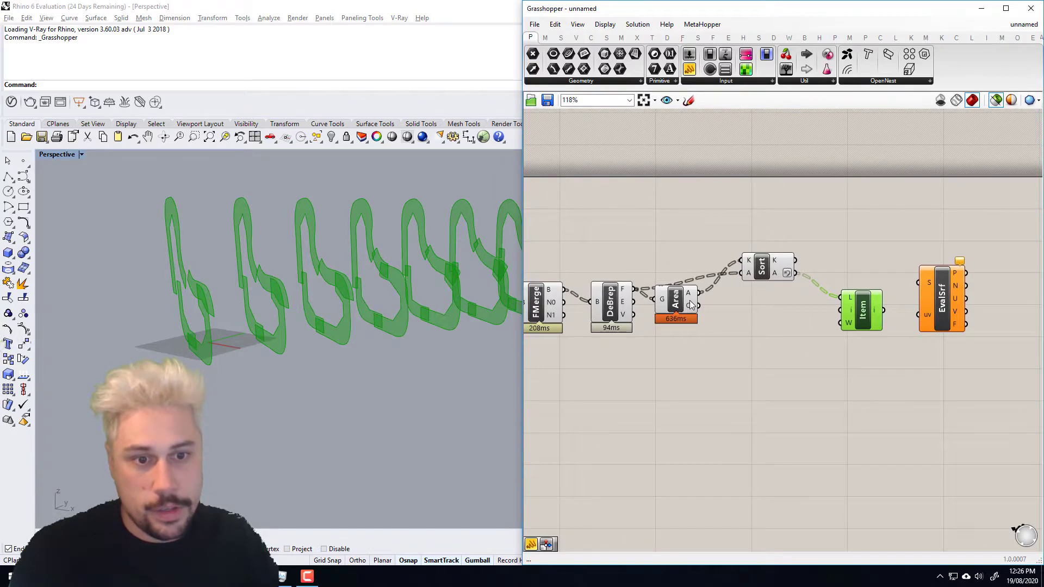
{"action": "scroll", "coordinate": [691, 305], "scroll_direction": "up", "scroll_amount": 2}
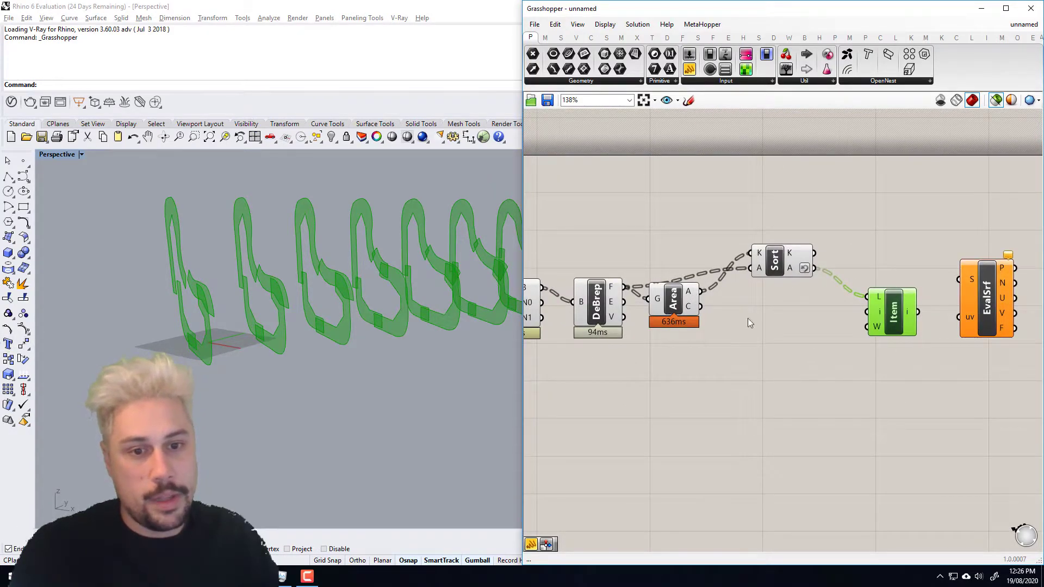
{"action": "right_click_drag", "start_coordinate": [717, 303], "coordinate": [657, 304]}
Create a panel containing .5,.5 for Evaluate Surface's uv input and connect the List Item output as its surface
{"action": "double_click", "coordinate": [798, 357]}
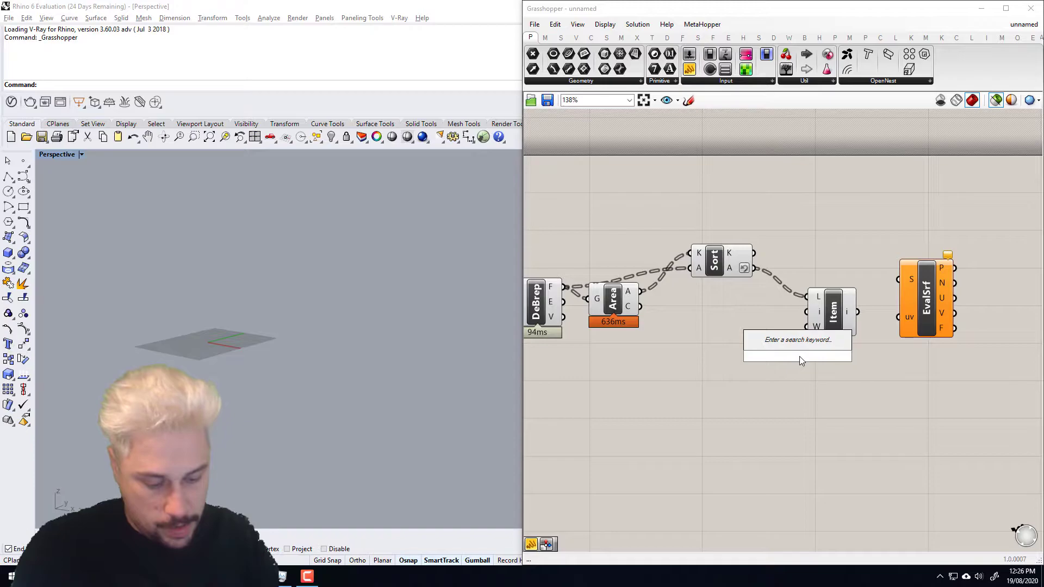
{"action": "type", "text": "//.5,5"}
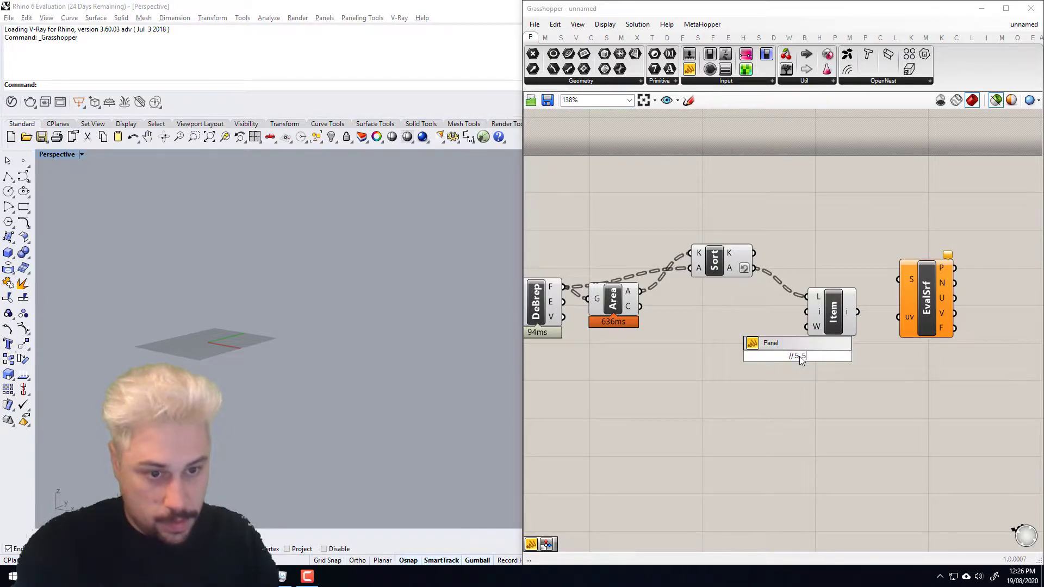
{"action": "key", "text": "Return"}
{"action": "left_click_drag", "start_coordinate": [820, 356], "coordinate": [898, 279]}
Reparameterize Evaluate Surface's surface input and move the component further from the List Item component
{"action": "right_click", "coordinate": [913, 288]}
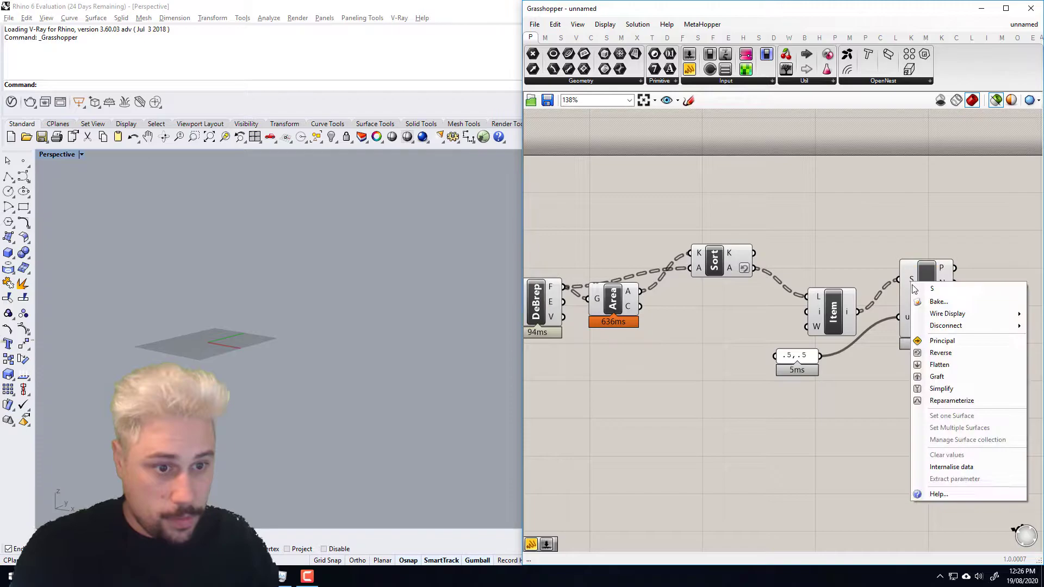
{"action": "left_click", "coordinate": [952, 400]}
{"action": "left_click_drag", "start_coordinate": [937, 310], "coordinate": [959, 353]}
{"action": "right_click_drag", "start_coordinate": [932, 386], "coordinate": [914, 364]}
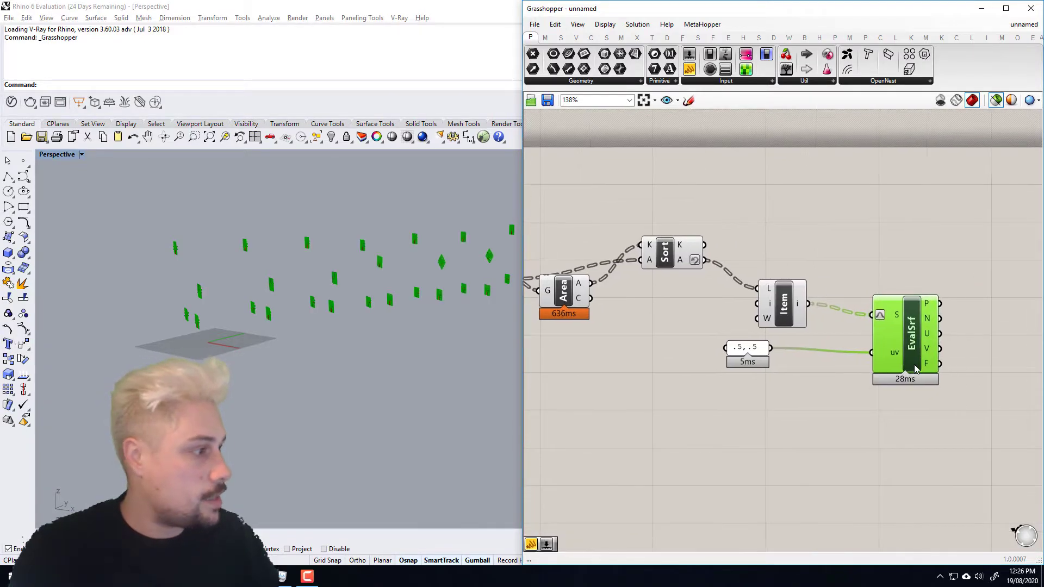
Add a Brep Join component above the Sort List and List Item components
{"action": "right_click_drag", "start_coordinate": [741, 242], "coordinate": [801, 285]}
{"action": "scroll", "coordinate": [801, 285], "scroll_direction": "down", "scroll_amount": 3}
{"action": "right_click_drag", "start_coordinate": [707, 279], "coordinate": [817, 275]}
{"action": "scroll", "coordinate": [860, 258], "scroll_direction": "up", "scroll_amount": 3}
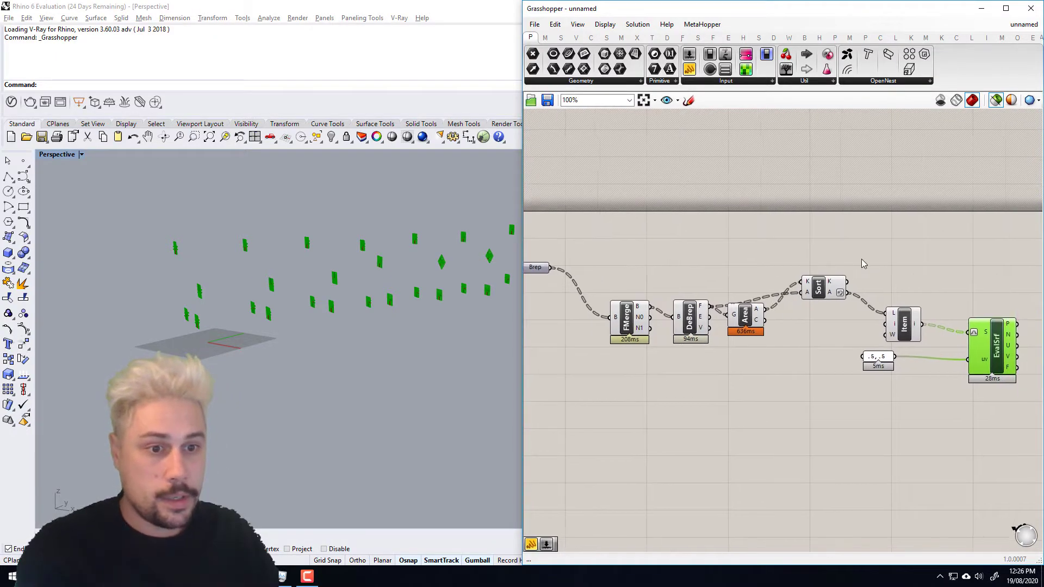
{"action": "double_click", "coordinate": [874, 249]}
{"action": "type", "text": "brep join"}
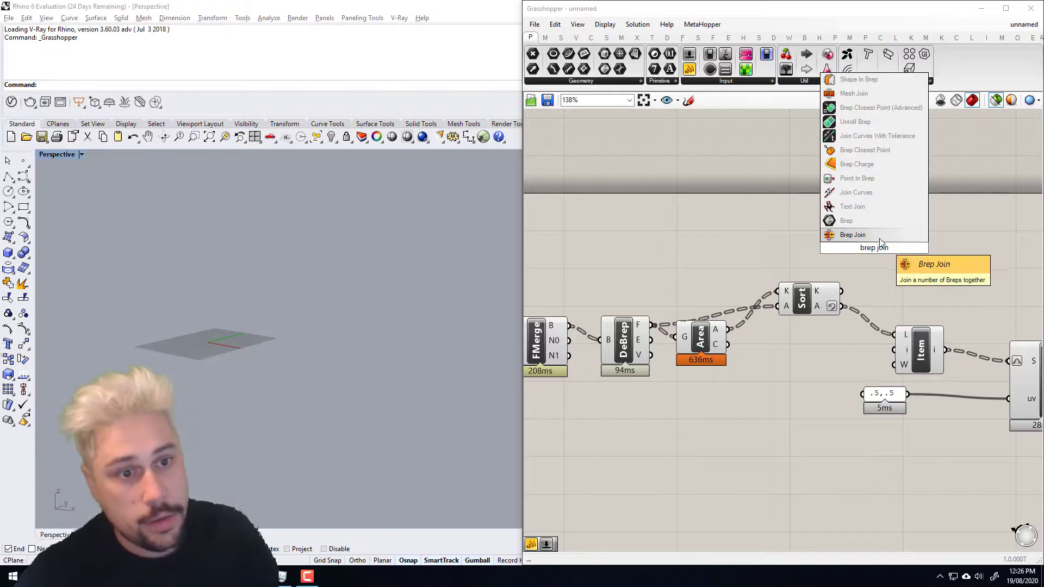
{"action": "key", "text": "Return"}
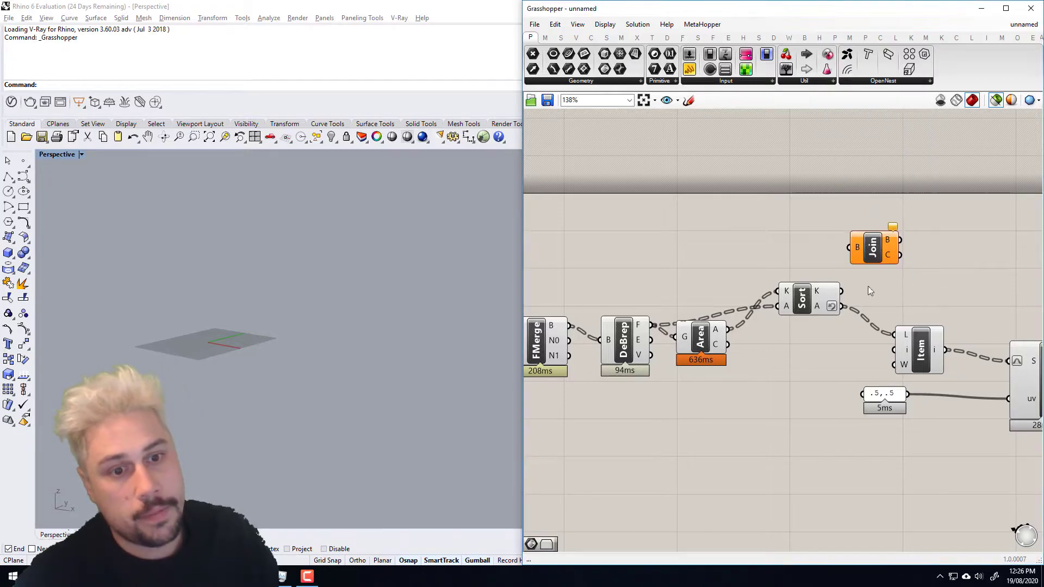
Preview the merged breps, deconstructed breps and sorted faces in turn, moving Deconstruct Brep up slightly to straighten its face wire to Sort List
{"action": "right_click_drag", "start_coordinate": [542, 346], "coordinate": [593, 343]}
{"action": "left_click", "coordinate": [593, 344]}
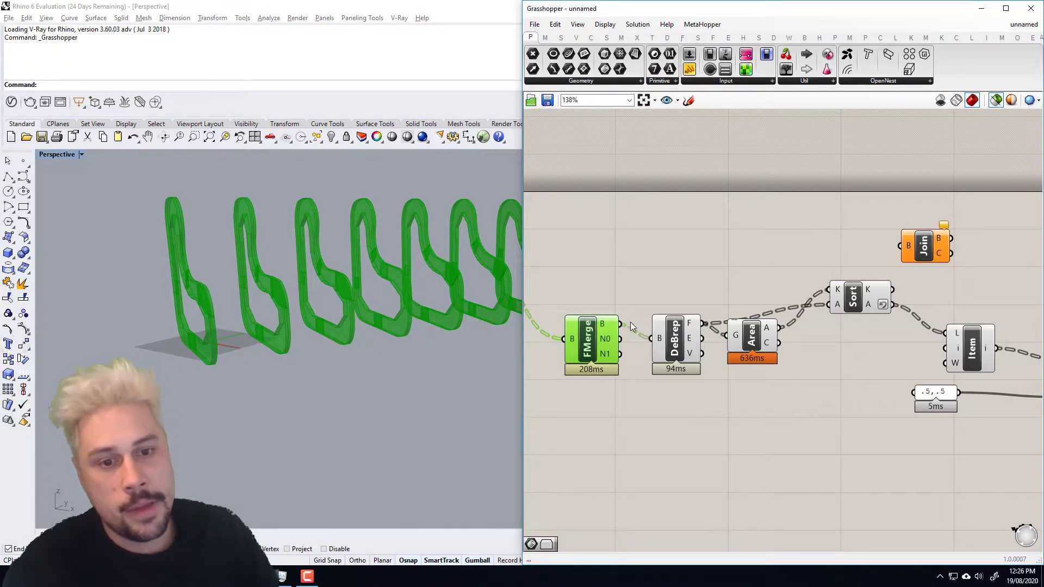
{"action": "left_click_drag", "start_coordinate": [680, 340], "coordinate": [678, 321]}
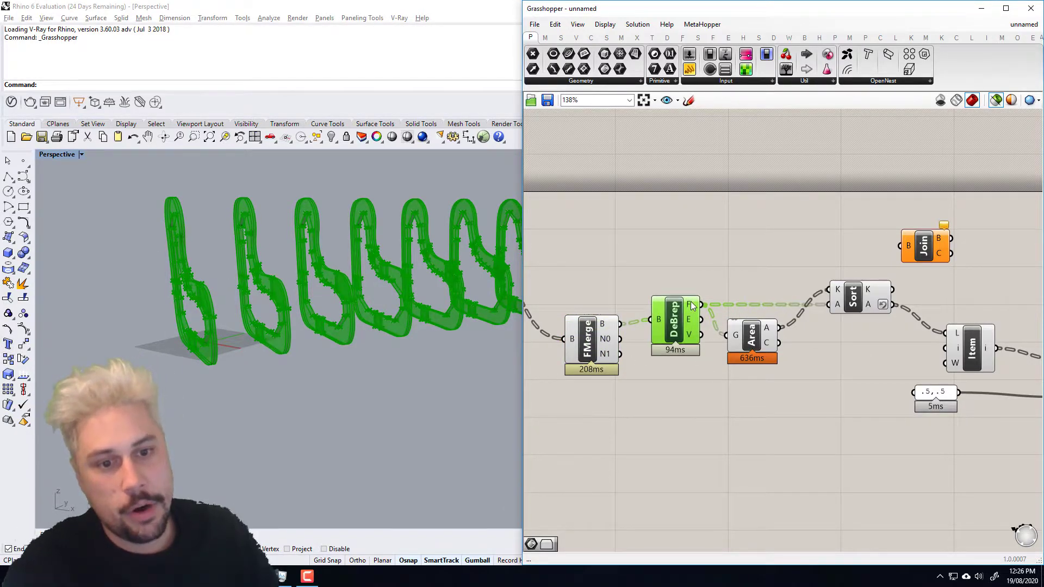
{"action": "right_click_drag", "start_coordinate": [796, 282], "coordinate": [772, 283]}
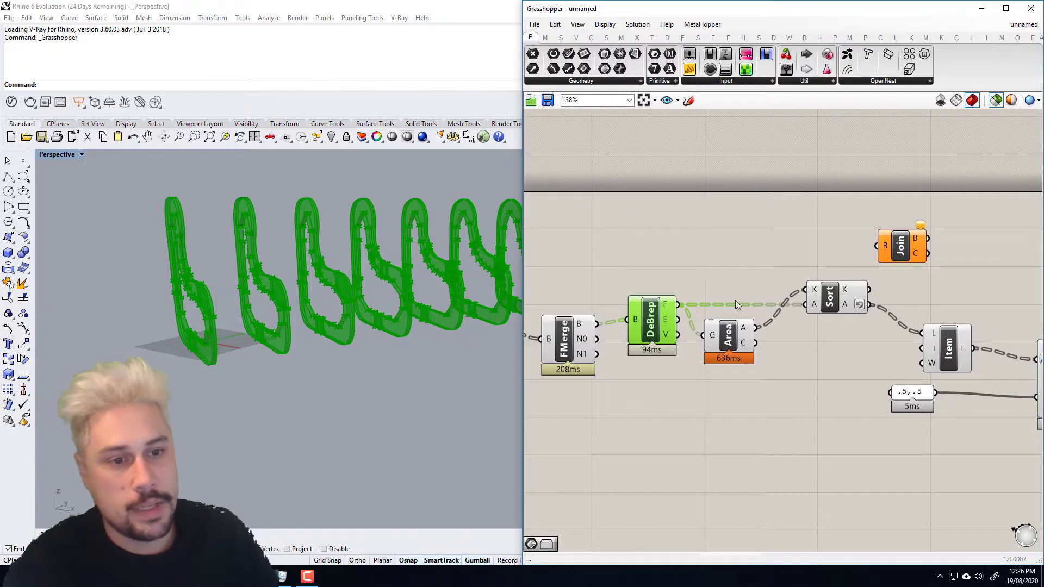
{"action": "right_click_drag", "start_coordinate": [845, 306], "coordinate": [769, 306]}
{"action": "left_click", "coordinate": [769, 304]}
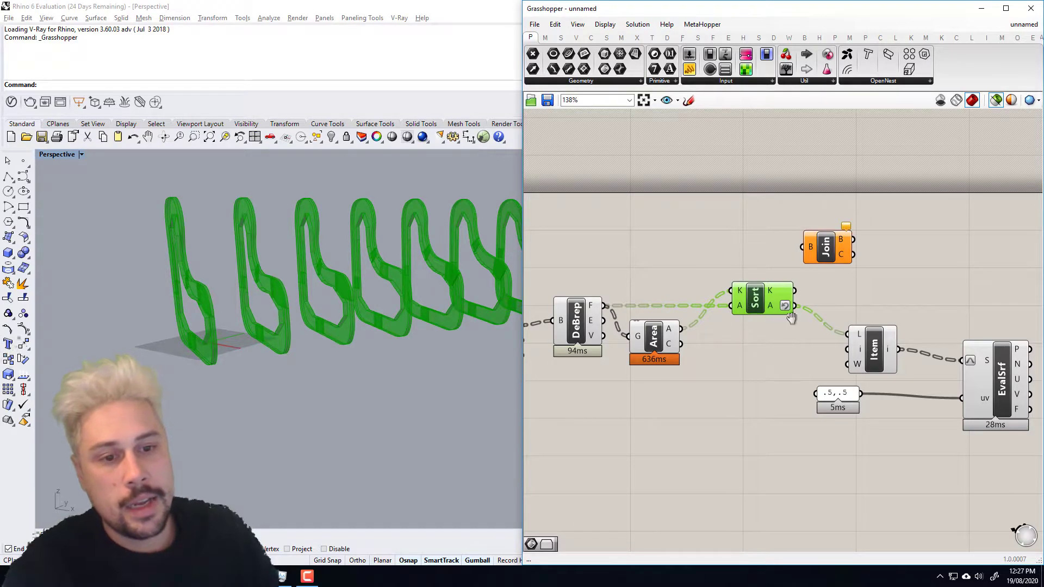
{"action": "scroll", "coordinate": [745, 302], "scroll_direction": "up", "scroll_amount": 2}
{"action": "mouse_move", "coordinate": [704, 304]}
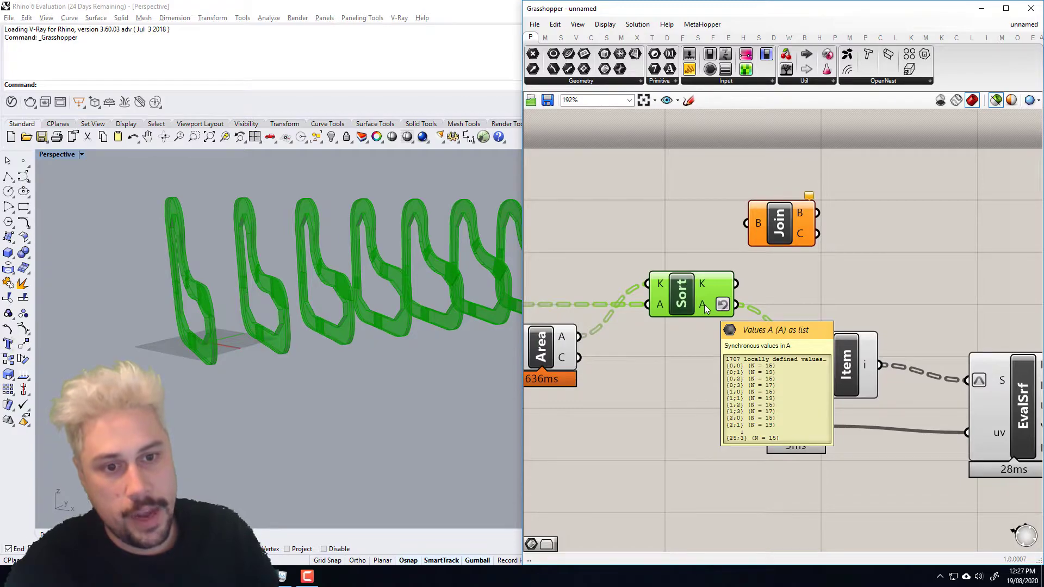
Connect Sort List's reversed A output to Brep Join, preview the joined breps, and place the component above Evaluate Surface
{"action": "left_click_drag", "start_coordinate": [735, 304], "coordinate": [741, 233]}
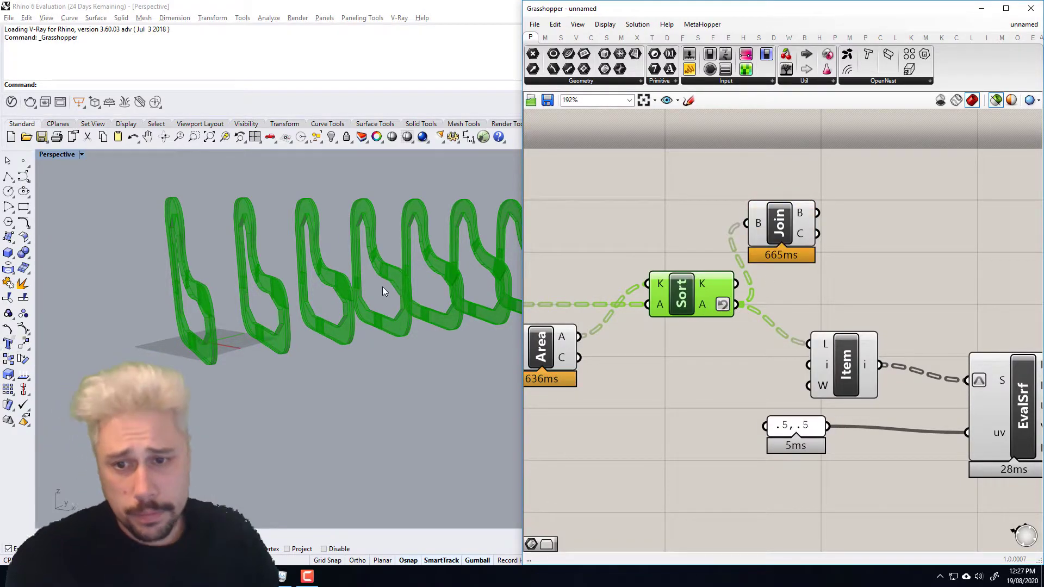
{"action": "left_click", "coordinate": [795, 227]}
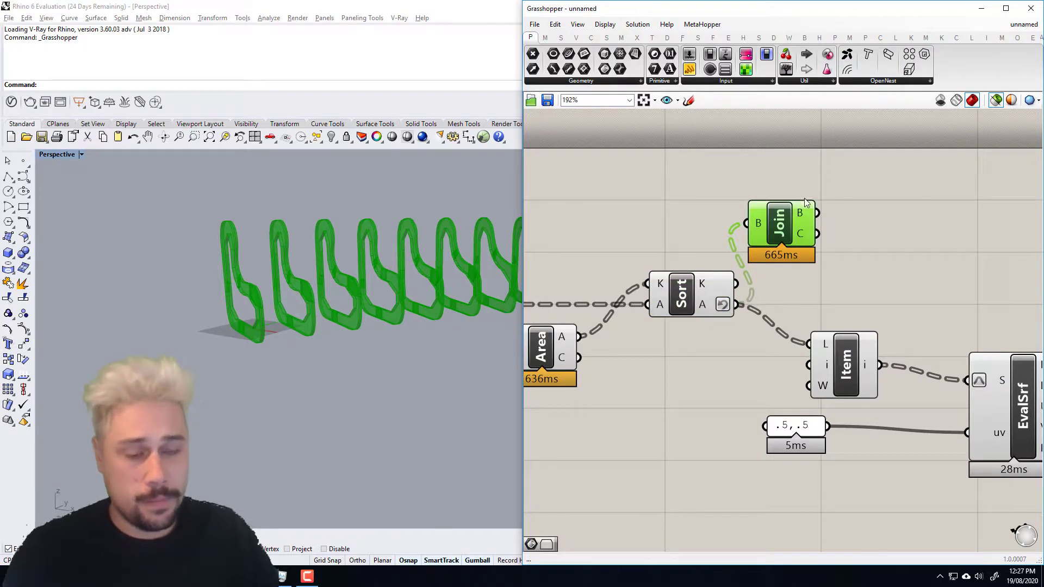
{"action": "left_click_drag", "start_coordinate": [798, 207], "coordinate": [815, 205]}
{"action": "scroll", "coordinate": [794, 255], "scroll_direction": "down", "scroll_amount": 2}
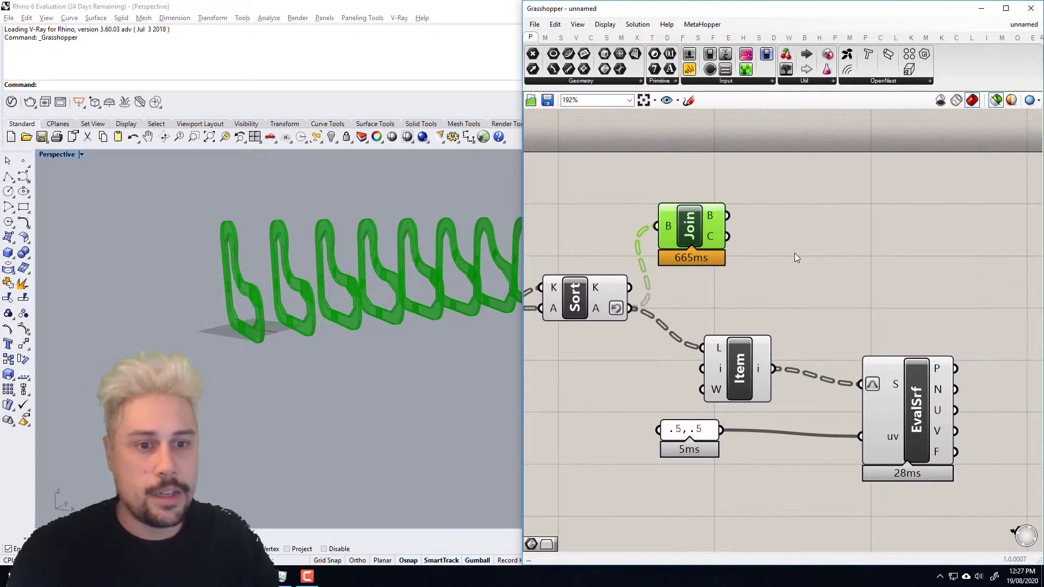
{"action": "left_click_drag", "start_coordinate": [720, 237], "coordinate": [780, 250]}
{"action": "right_click_drag", "start_coordinate": [868, 261], "coordinate": [789, 267]}
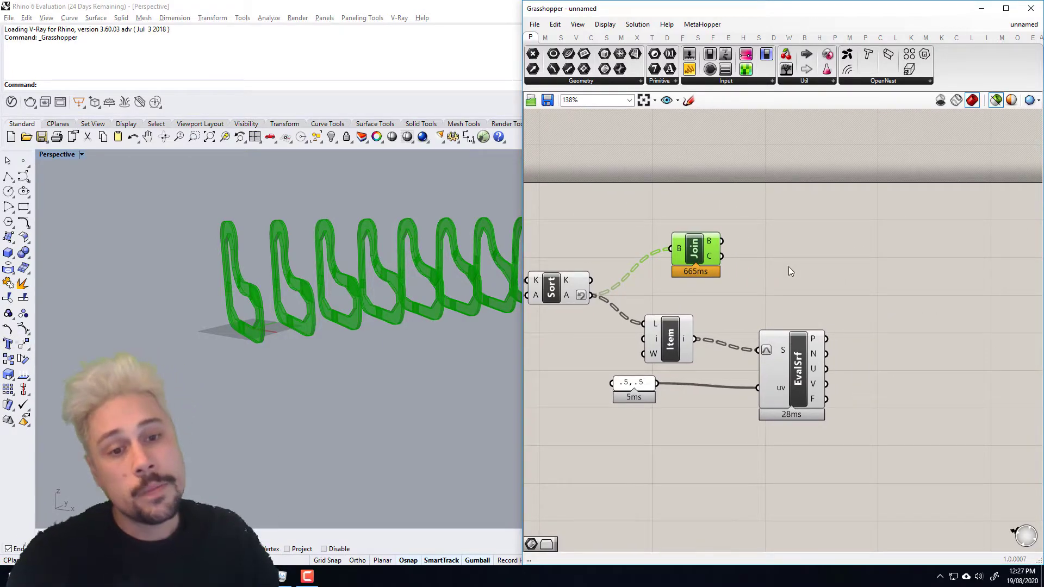
{"action": "scroll", "coordinate": [785, 320], "scroll_direction": "down", "scroll_amount": 1}
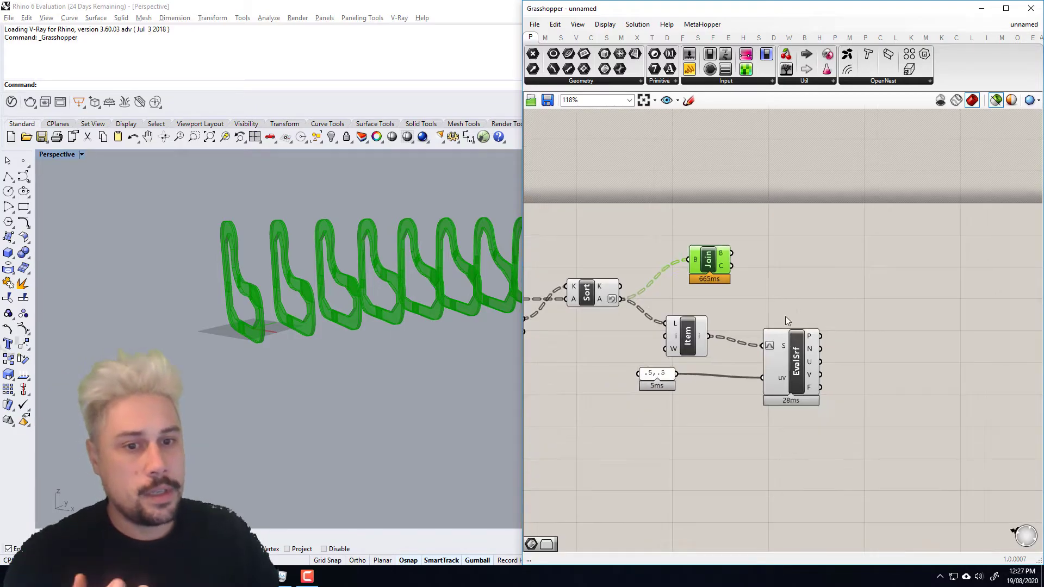
{"action": "left_click_drag", "start_coordinate": [707, 262], "coordinate": [801, 263]}
{"action": "right_click_drag", "start_coordinate": [862, 298], "coordinate": [813, 299]}
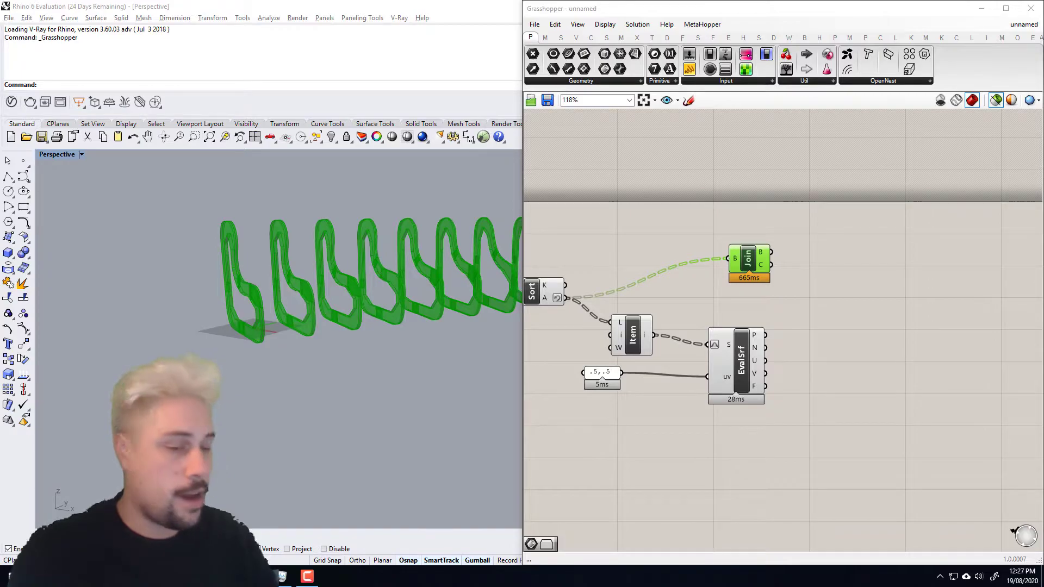
Preview Brep Join and Evaluate Surface together to examine where the frames sit on the ribs
{"action": "right_click_drag", "start_coordinate": [397, 270], "coordinate": [313, 277]}
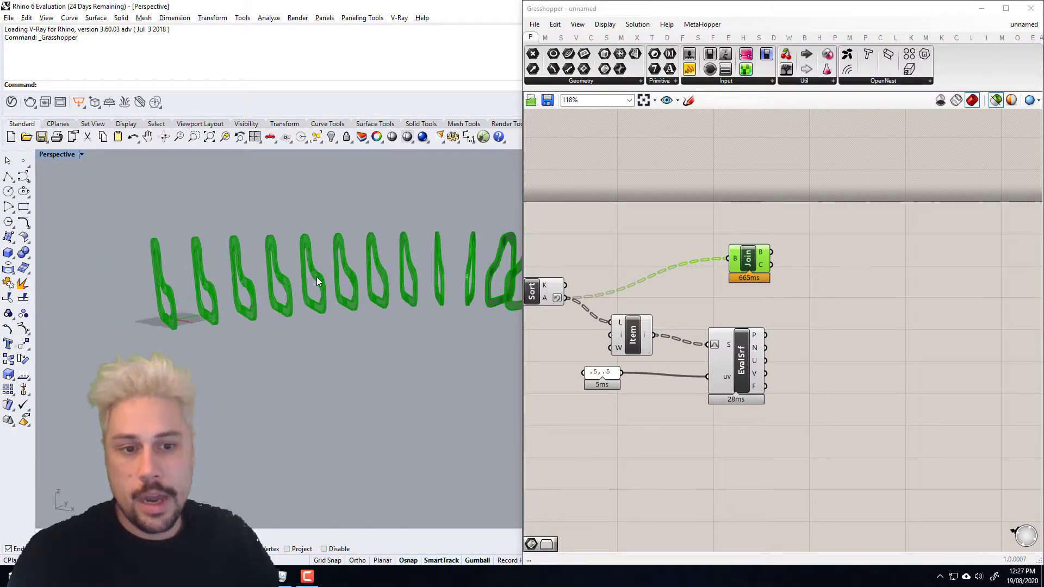
{"action": "left_click", "coordinate": [737, 359]}
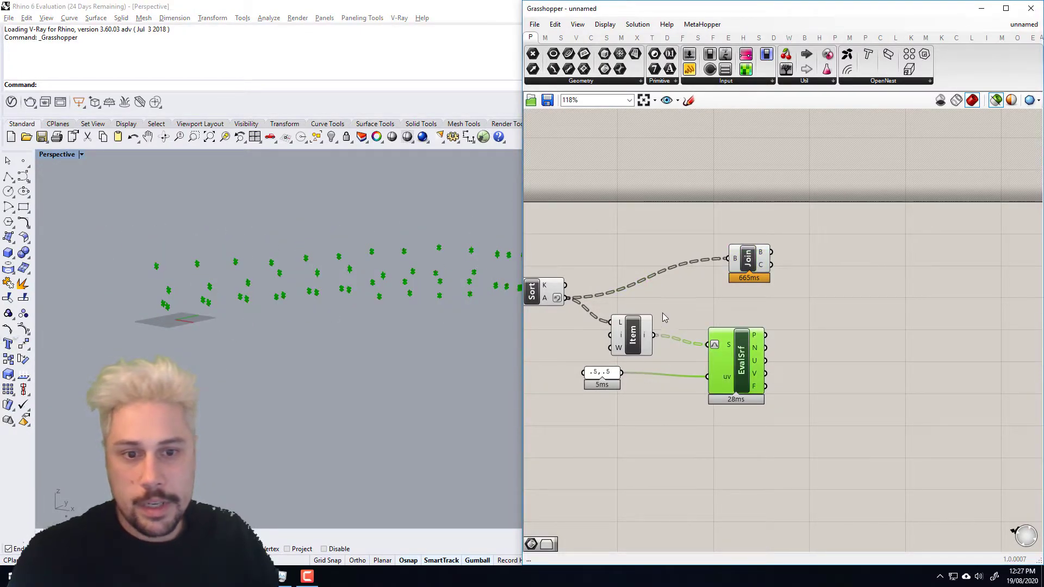
{"action": "left_click", "coordinate": [760, 263], "text": "shift"}
{"action": "right_click_drag", "start_coordinate": [151, 272], "coordinate": [247, 266]}
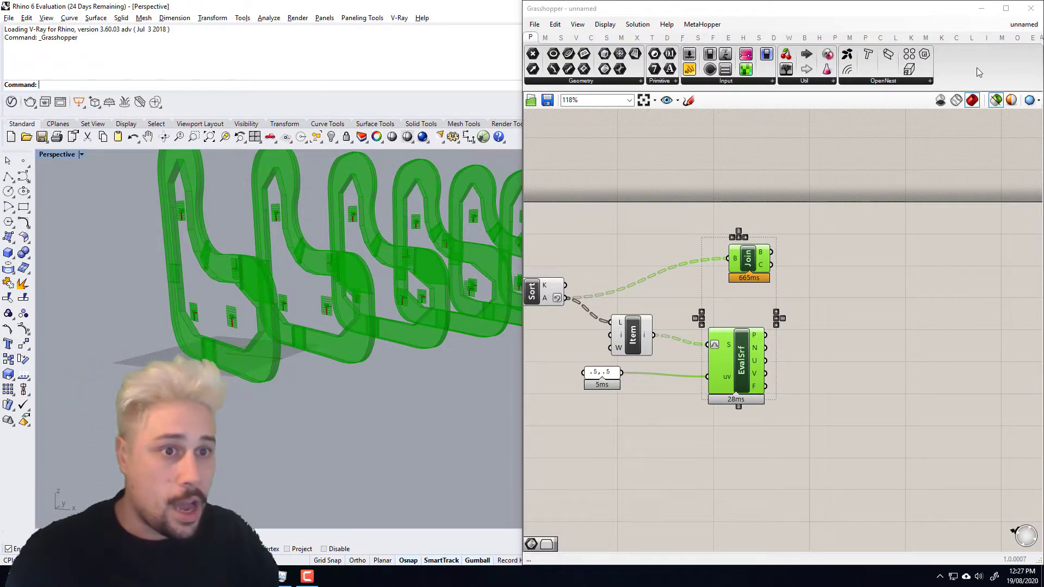
Add an OpenNest Pack Objects component beyond Evaluate Surface, leaving space between the two
{"action": "left_click", "coordinate": [912, 85]}
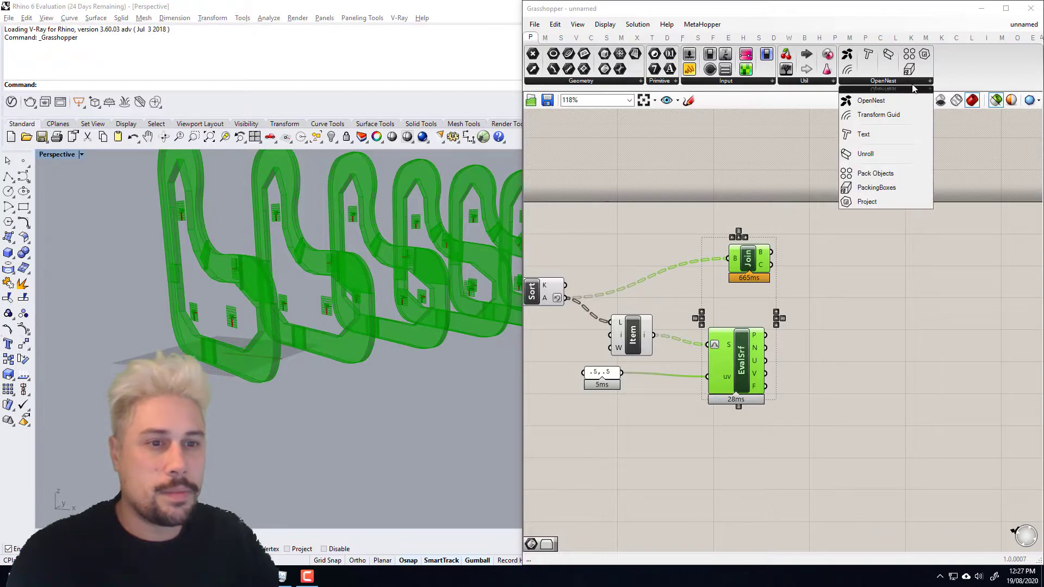
{"action": "left_click", "coordinate": [878, 174]}
{"action": "left_click", "coordinate": [901, 303]}
{"action": "right_click_drag", "start_coordinate": [914, 320], "coordinate": [823, 311]}
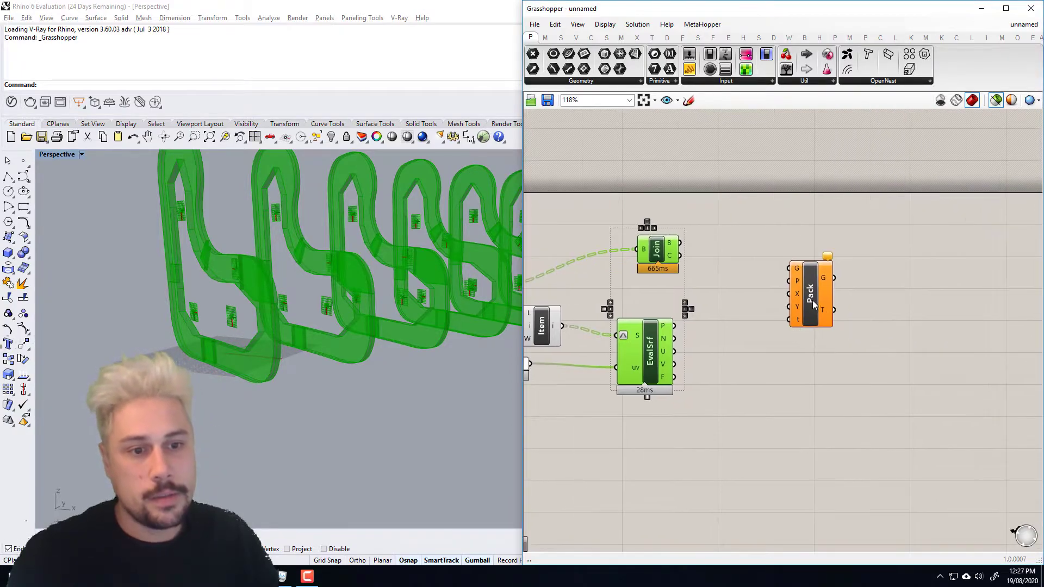
{"action": "left_click_drag", "start_coordinate": [802, 297], "coordinate": [824, 345]}
{"action": "left_click", "coordinate": [726, 385]}
{"action": "right_click_drag", "start_coordinate": [740, 375], "coordinate": [774, 332]}
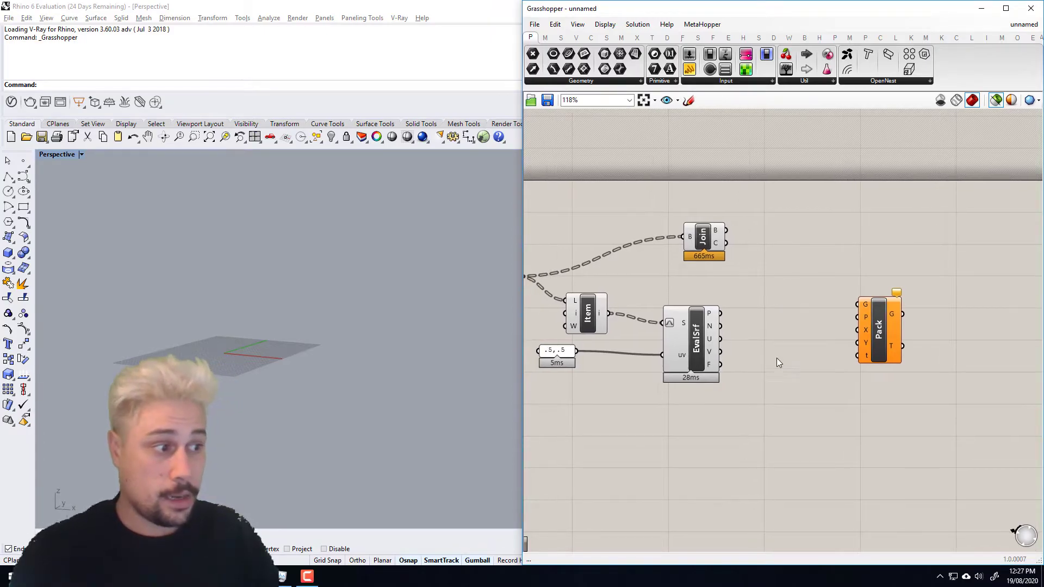
Preview Evaluate Surface's frames and add a Flip Plane component just below it
{"action": "double_click", "coordinate": [748, 399]}
{"action": "key", "text": "Escape"}
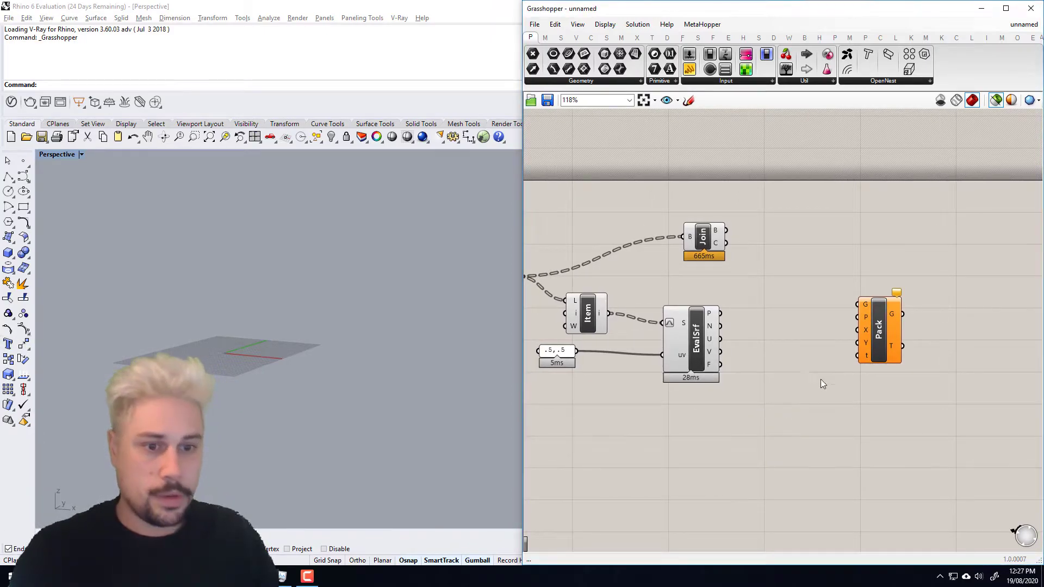
{"action": "right_click_drag", "start_coordinate": [825, 368], "coordinate": [781, 379]}
{"action": "left_click", "coordinate": [652, 367]}
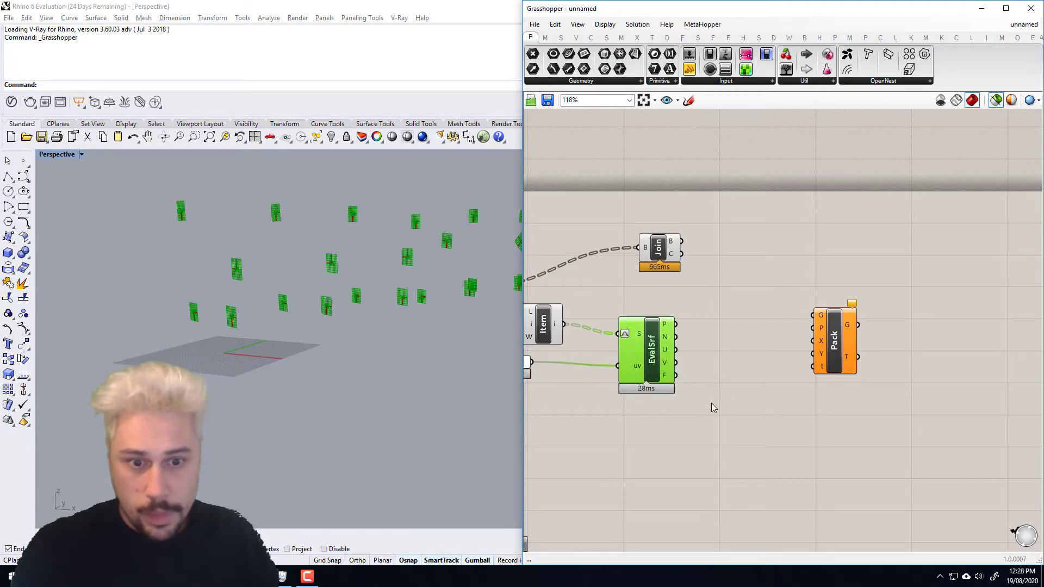
{"action": "double_click", "coordinate": [711, 403]}
{"action": "type", "text": "fli"}
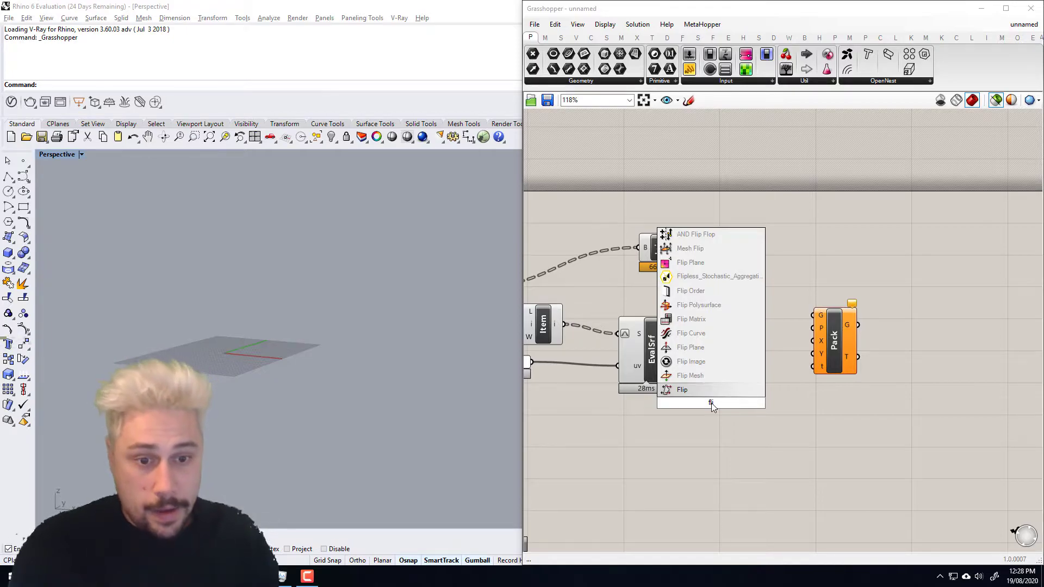
{"action": "type", "text": "p pla"}
{"action": "type", "text": "ne"}
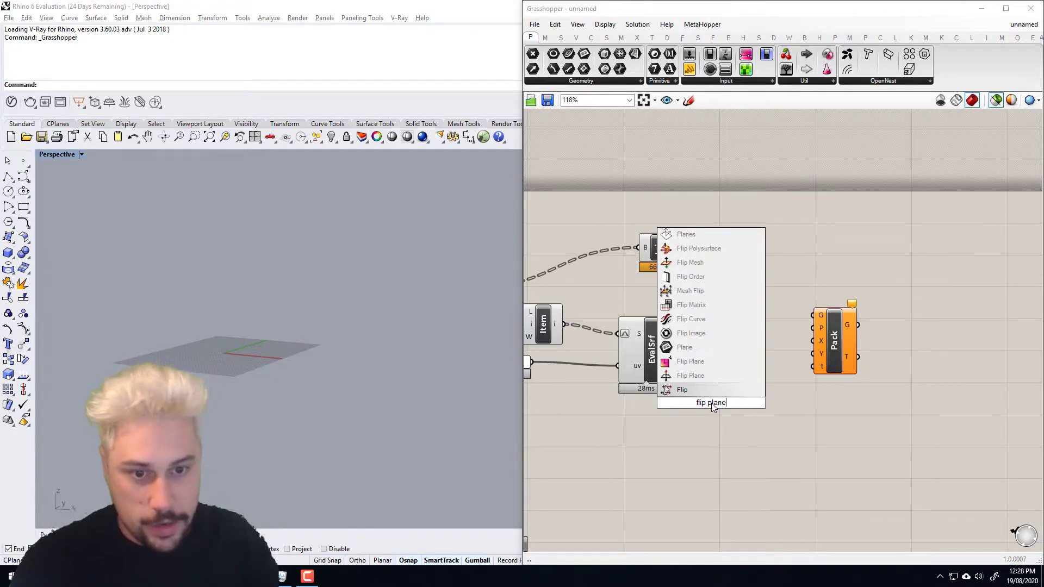
{"action": "left_click", "coordinate": [703, 376]}
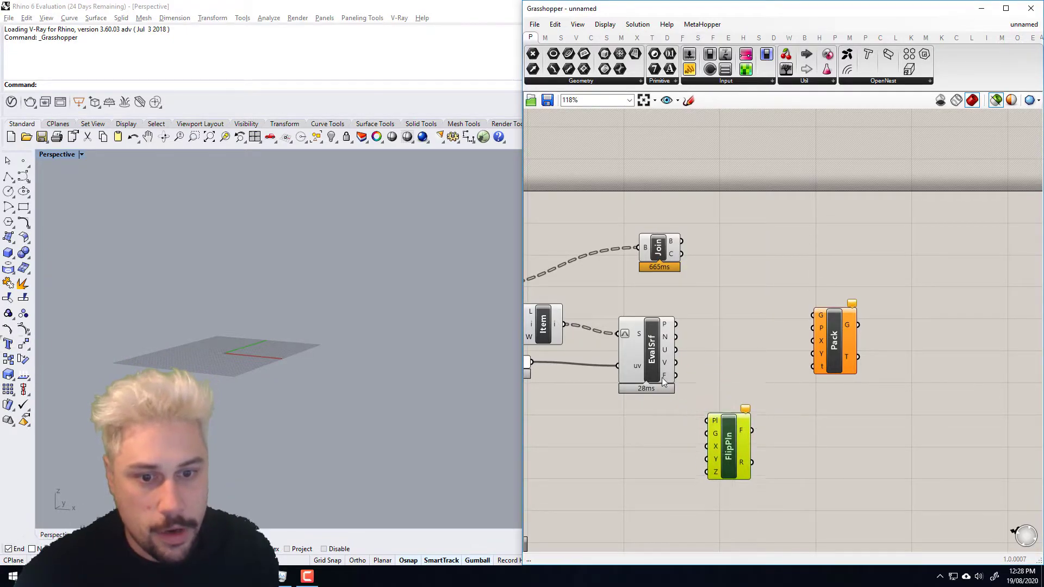
Connect Evaluate Surface's frame output to Flip Plane's plane input and raise Flip Plane closer to Evaluate Surface
{"action": "left_click_drag", "start_coordinate": [676, 376], "coordinate": [708, 424]}
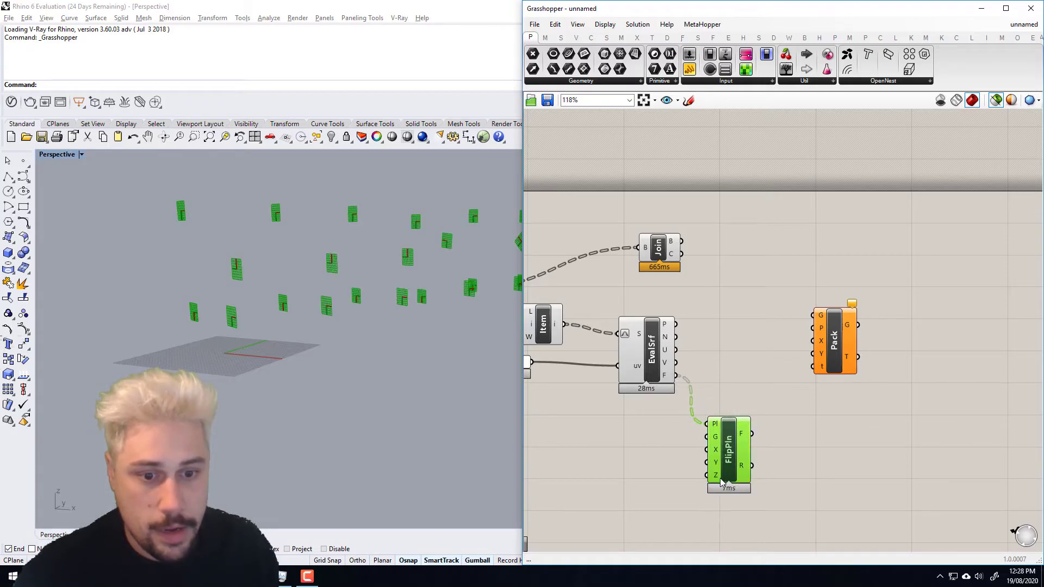
{"action": "mouse_move", "coordinate": [719, 481]}
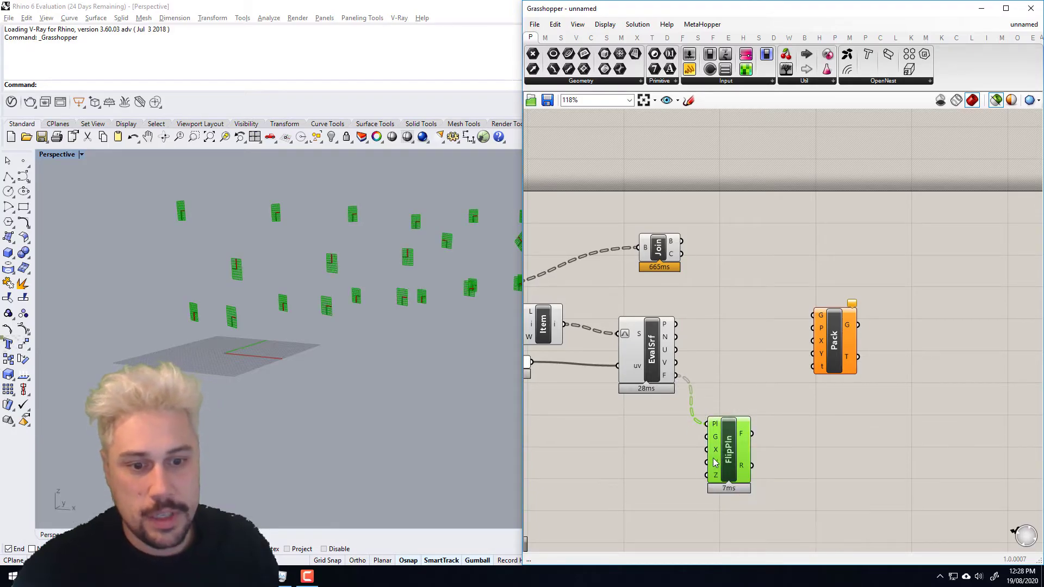
{"action": "right_click_drag", "start_coordinate": [754, 429], "coordinate": [692, 441]}
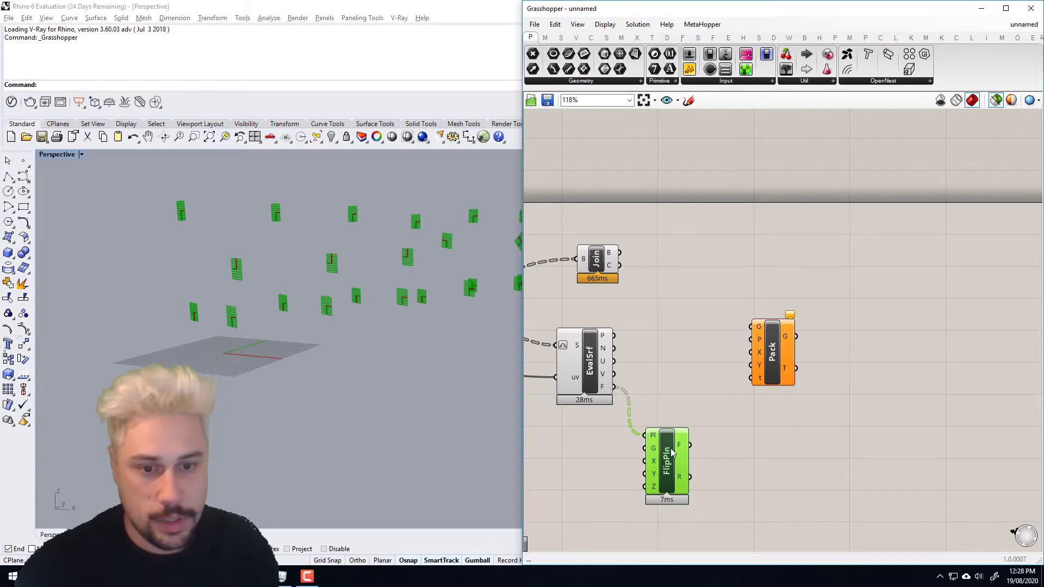
{"action": "left_click_drag", "start_coordinate": [673, 464], "coordinate": [673, 441]}
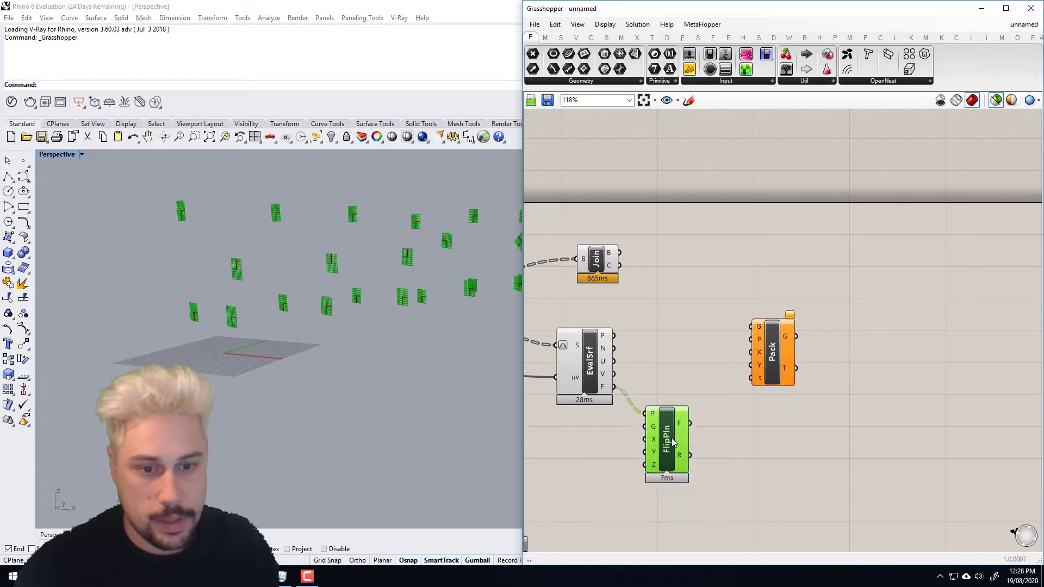
Feed the flipped planes into Pack Objects' P input, flatten its P and G inputs, and move the component further out
{"action": "right_click", "coordinate": [760, 340]}
{"action": "left_click", "coordinate": [787, 422]}
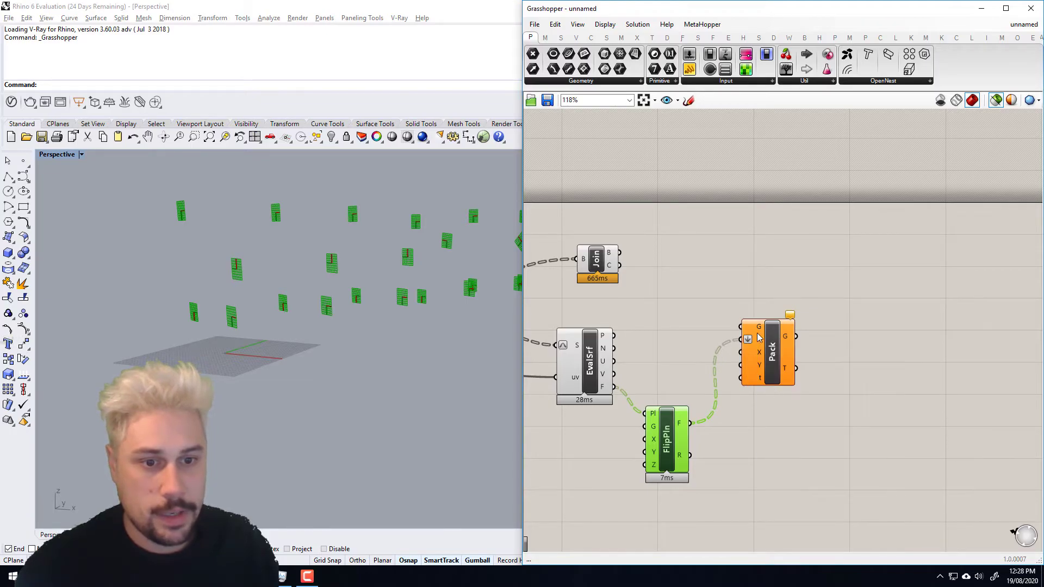
{"action": "right_click", "coordinate": [759, 329]}
{"action": "left_click", "coordinate": [791, 415]}
{"action": "left_click_drag", "start_coordinate": [774, 348], "coordinate": [829, 351]}
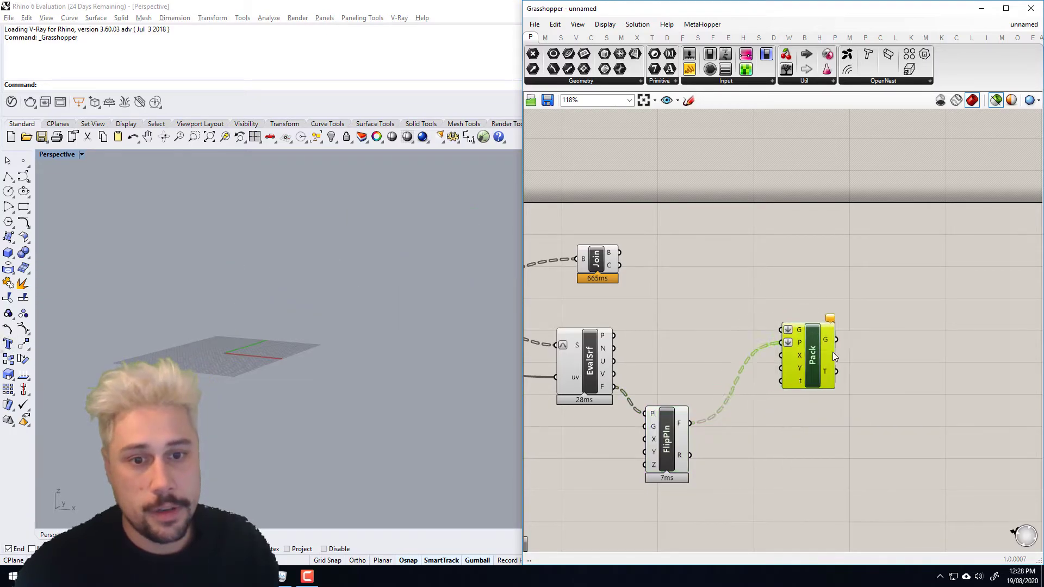
Connect Brep Join's B output to Pack Objects' G input, inspect the packed ribs, and shift Flip Plane slightly
{"action": "left_click_drag", "start_coordinate": [619, 253], "coordinate": [797, 330]}
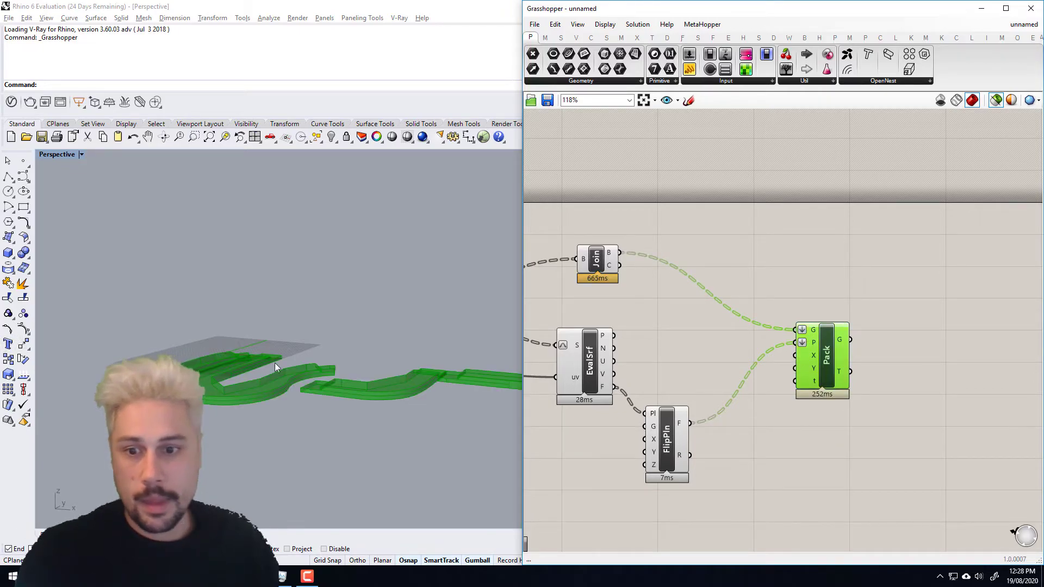
{"action": "right_click_drag", "start_coordinate": [274, 319], "coordinate": [315, 326]}
{"action": "left_click_drag", "start_coordinate": [654, 451], "coordinate": [662, 442]}
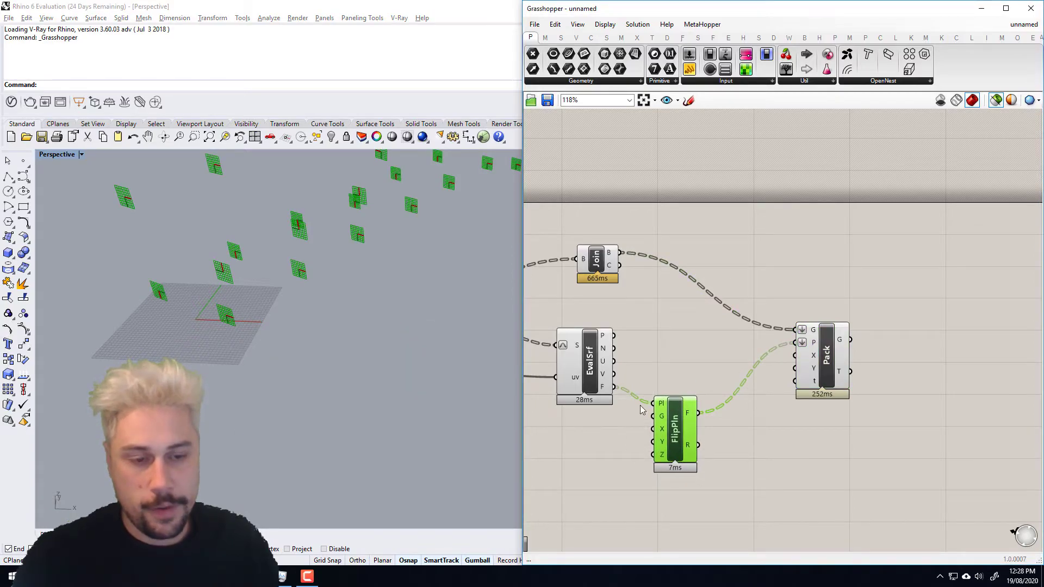
Add a number slider set to 20, connect it to Pack Objects' X input, and inspect the packed ribs' spacing
{"action": "left_click", "coordinate": [825, 359]}
{"action": "right_click_drag", "start_coordinate": [214, 335], "coordinate": [324, 364]}
{"action": "right_click_drag", "start_coordinate": [404, 366], "coordinate": [330, 366]}
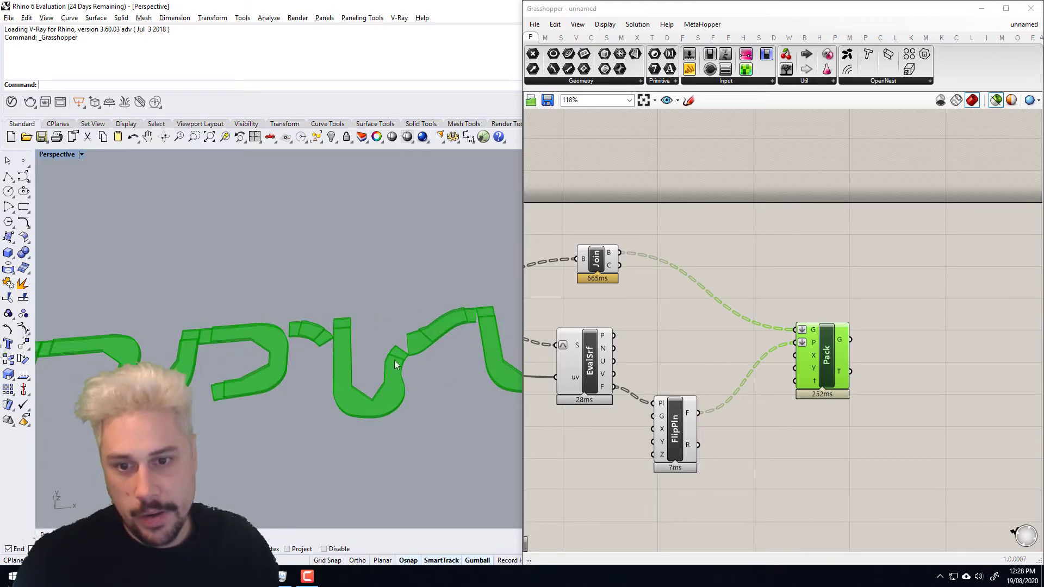
{"action": "double_click", "coordinate": [765, 455]}
{"action": "type", "text": "20"}
{"action": "key", "text": "Return"}
{"action": "left_click", "coordinate": [822, 379]}
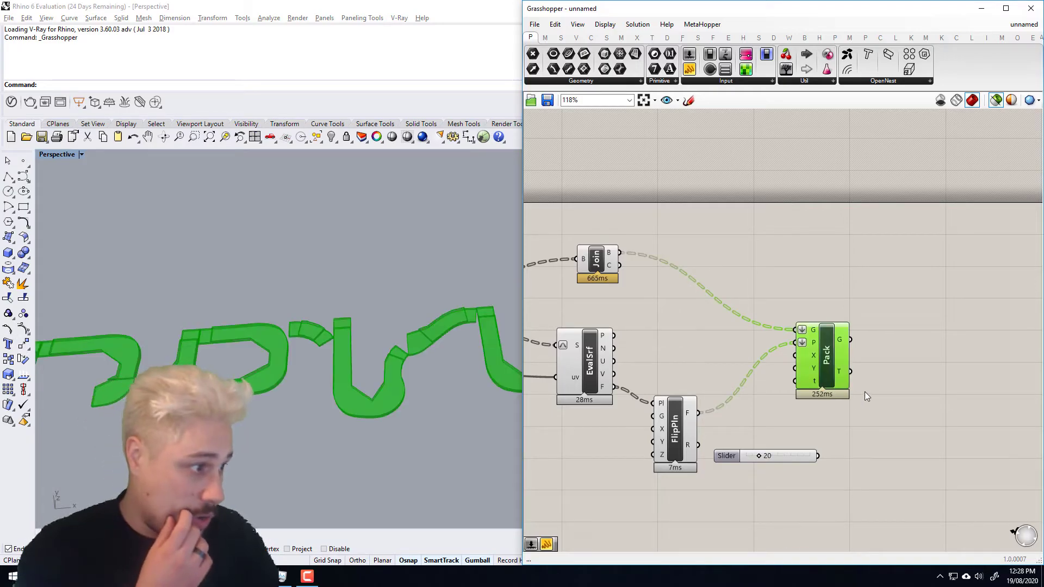
{"action": "left_click_drag", "start_coordinate": [818, 455], "coordinate": [792, 356]}
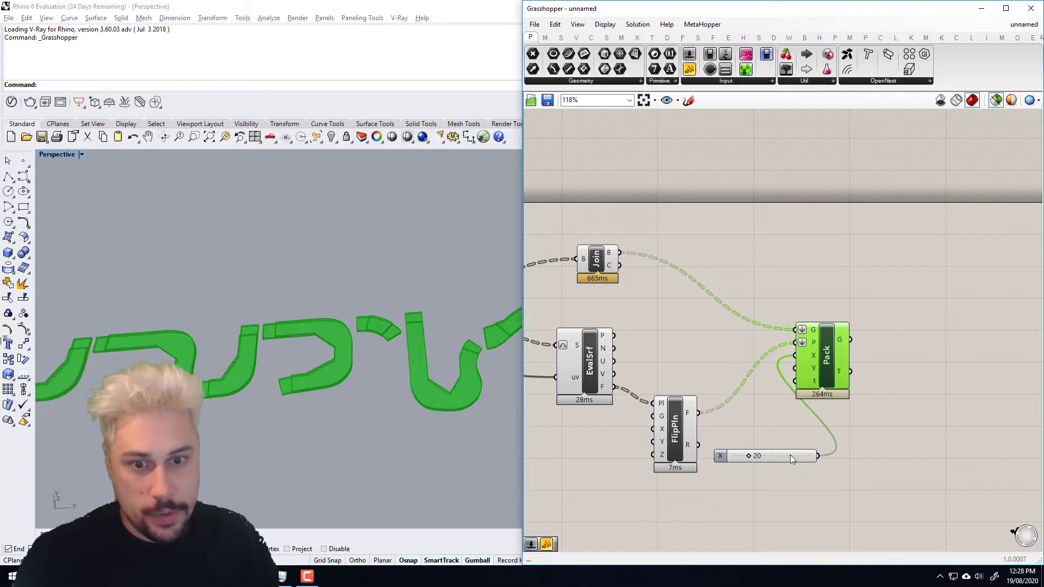
{"action": "right_click_drag", "start_coordinate": [306, 343], "coordinate": [505, 347]}
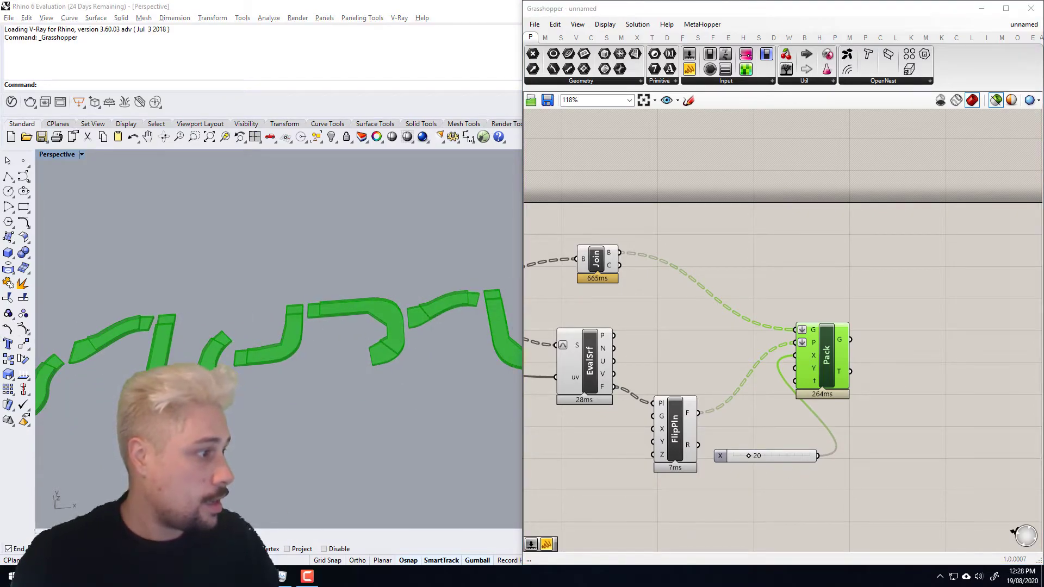
{"action": "scroll", "coordinate": [309, 256], "scroll_direction": "down", "scroll_amount": 3}
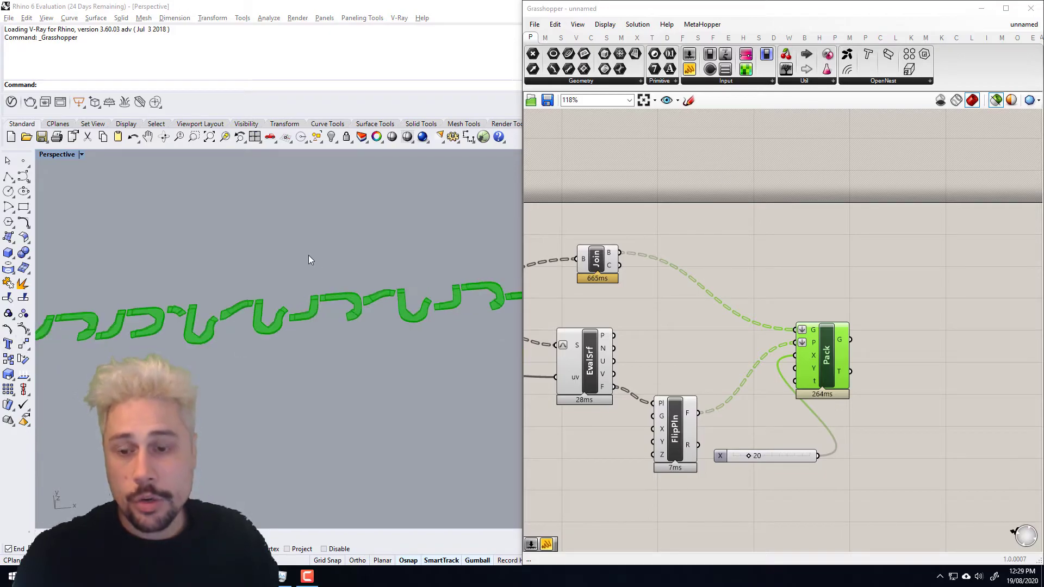
{"action": "scroll", "coordinate": [305, 230], "scroll_direction": "down", "scroll_amount": 3}
{"action": "right_click_drag", "start_coordinate": [304, 229], "coordinate": [190, 317]}
{"action": "scroll", "coordinate": [294, 273], "scroll_direction": "down", "scroll_amount": 3}
{"action": "scroll", "coordinate": [150, 315], "scroll_direction": "up", "scroll_amount": 3}
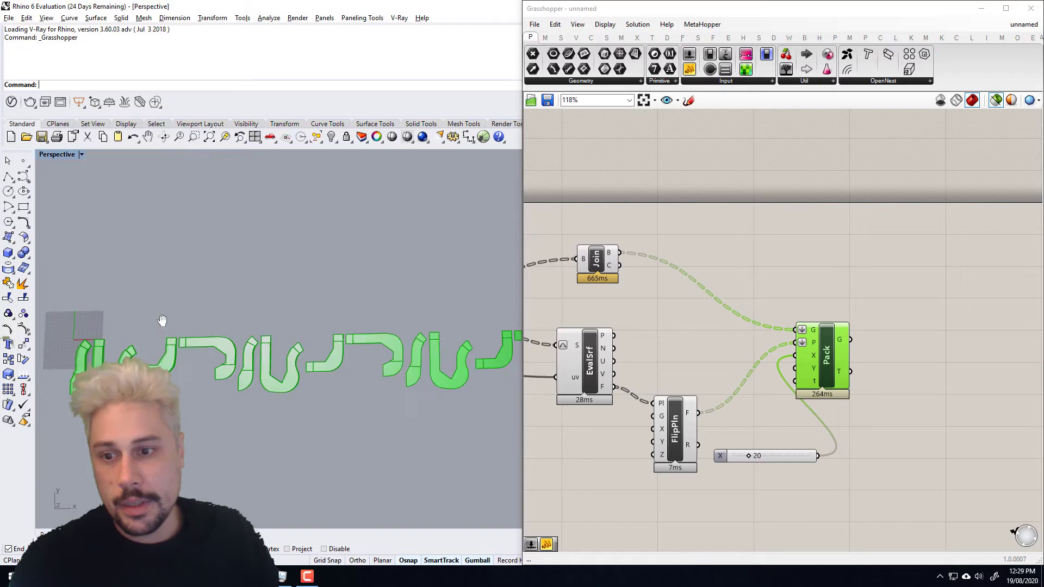
Add a Deconstruct Brep component, feed it Pack Objects' G output, and line it up beside Pack Objects
{"action": "right_click_drag", "start_coordinate": [857, 290], "coordinate": [806, 284]}
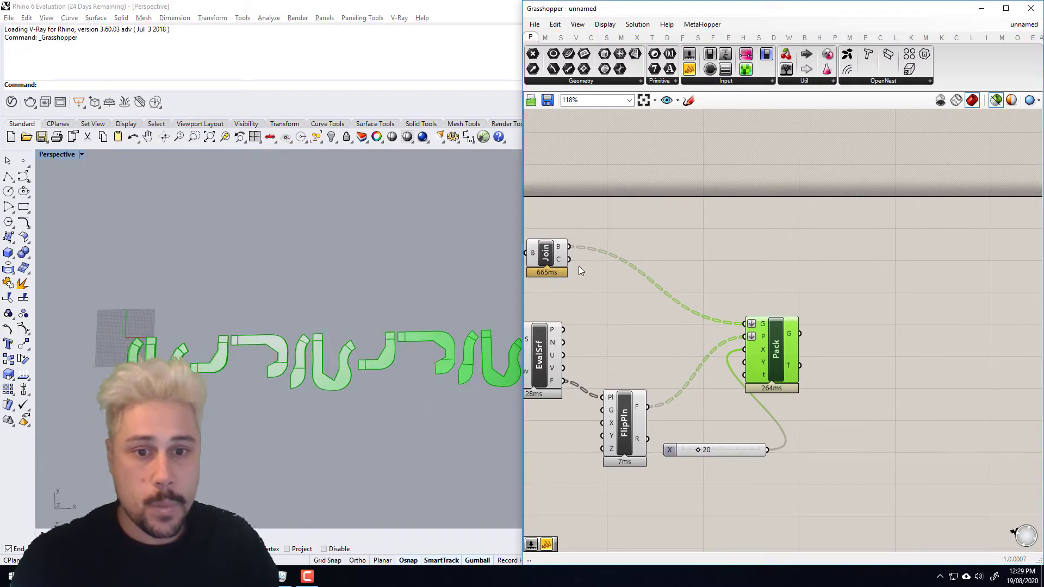
{"action": "double_click", "coordinate": [865, 273]}
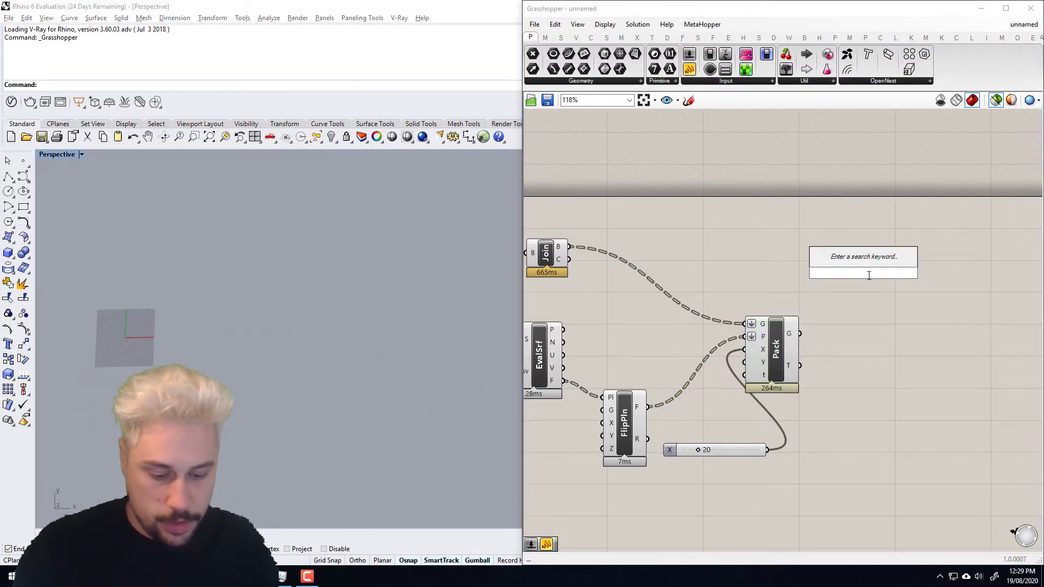
{"action": "type", "text": "debrep"}
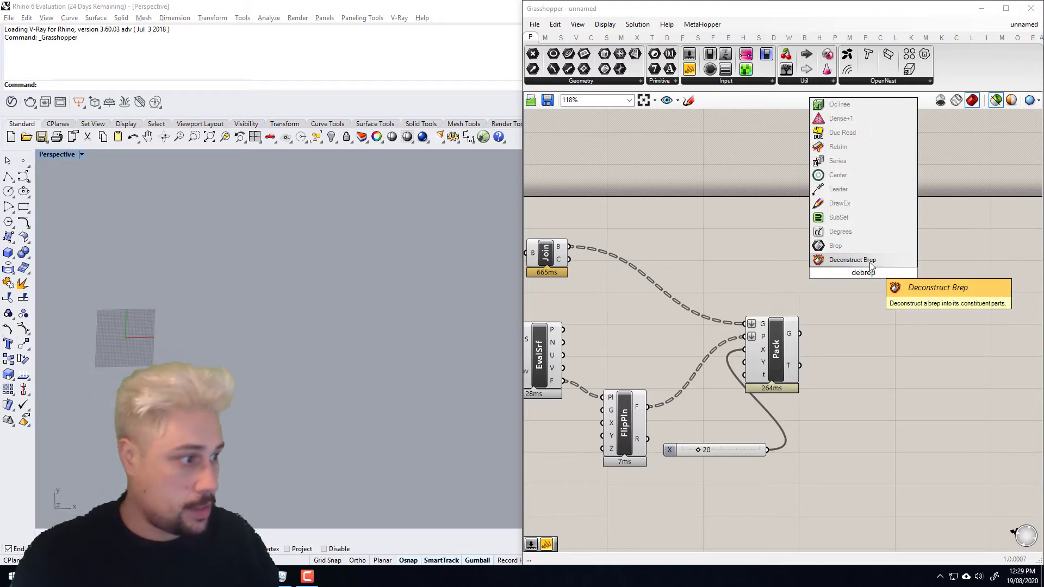
{"action": "left_click", "coordinate": [864, 262]}
{"action": "left_click_drag", "start_coordinate": [842, 281], "coordinate": [842, 274]}
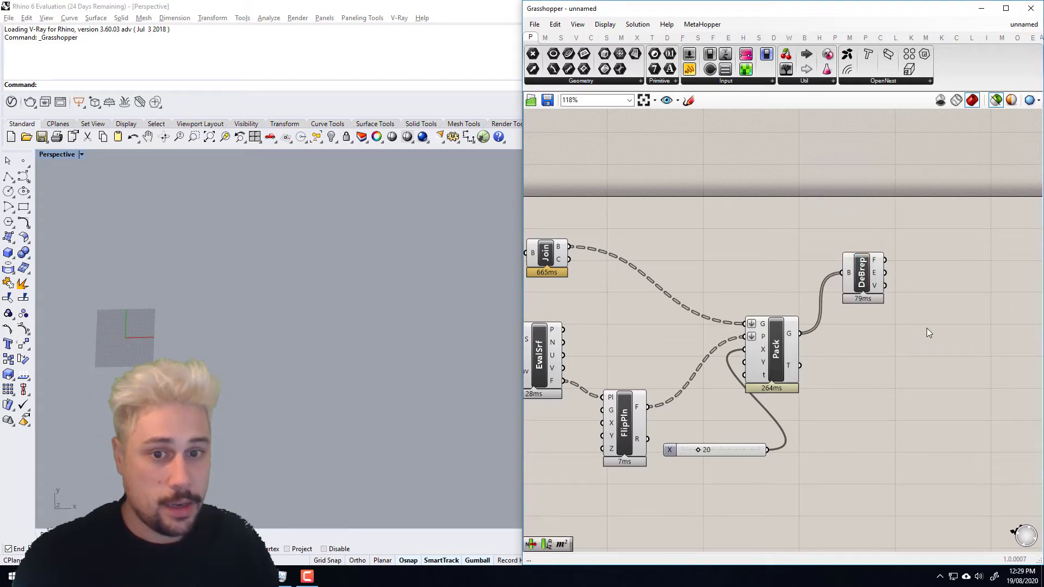
{"action": "right_click_drag", "start_coordinate": [927, 328], "coordinate": [850, 314]}
{"action": "left_click_drag", "start_coordinate": [795, 241], "coordinate": [832, 311]}
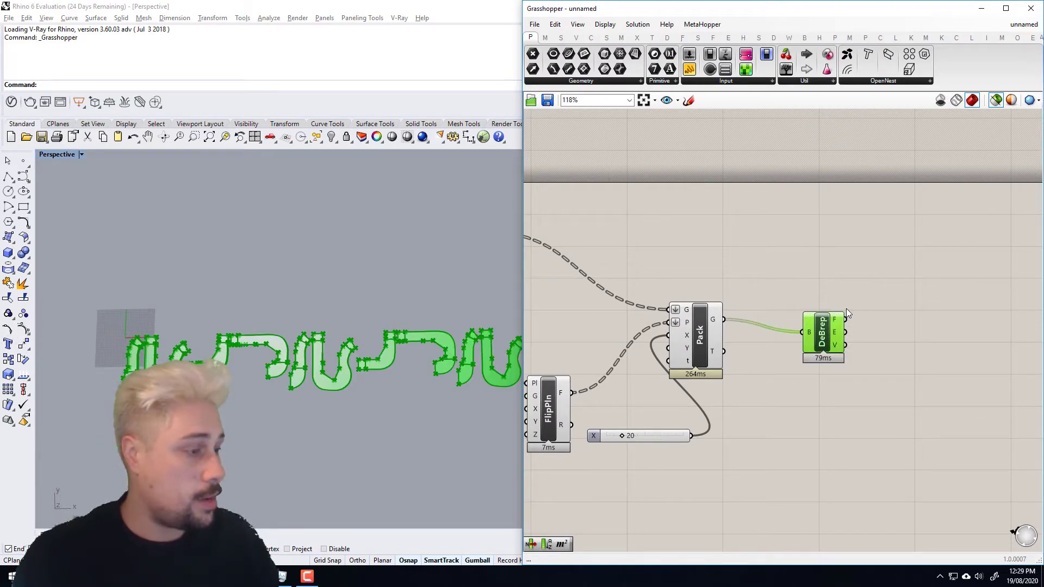
Add a List Item component beside Deconstruct Brep, connect the faces output to its L input, and preview the extracted faces
{"action": "right_click_drag", "start_coordinate": [915, 332], "coordinate": [851, 331]}
{"action": "double_click", "coordinate": [851, 332]}
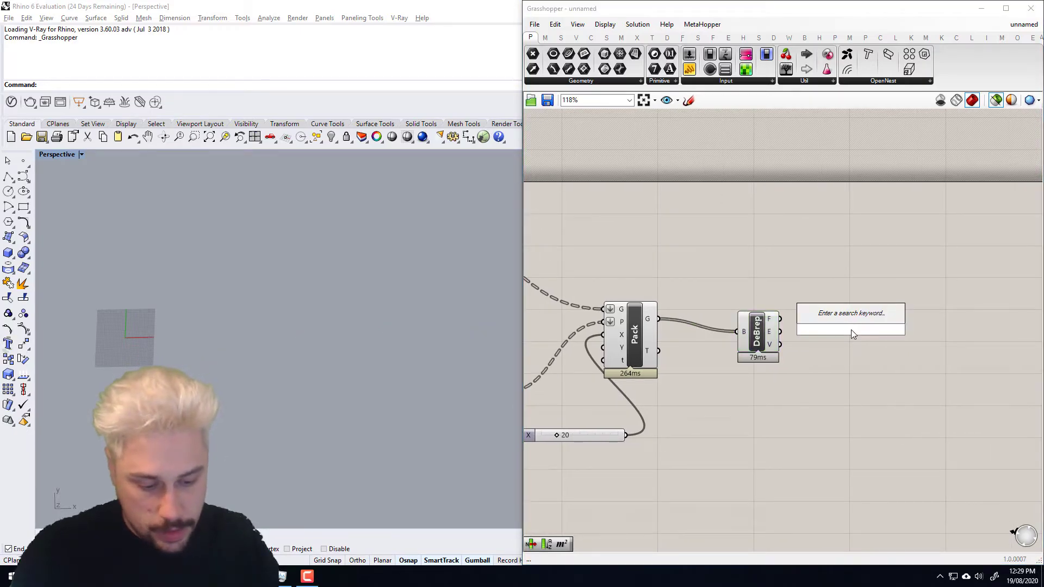
{"action": "type", "text": "list item"}
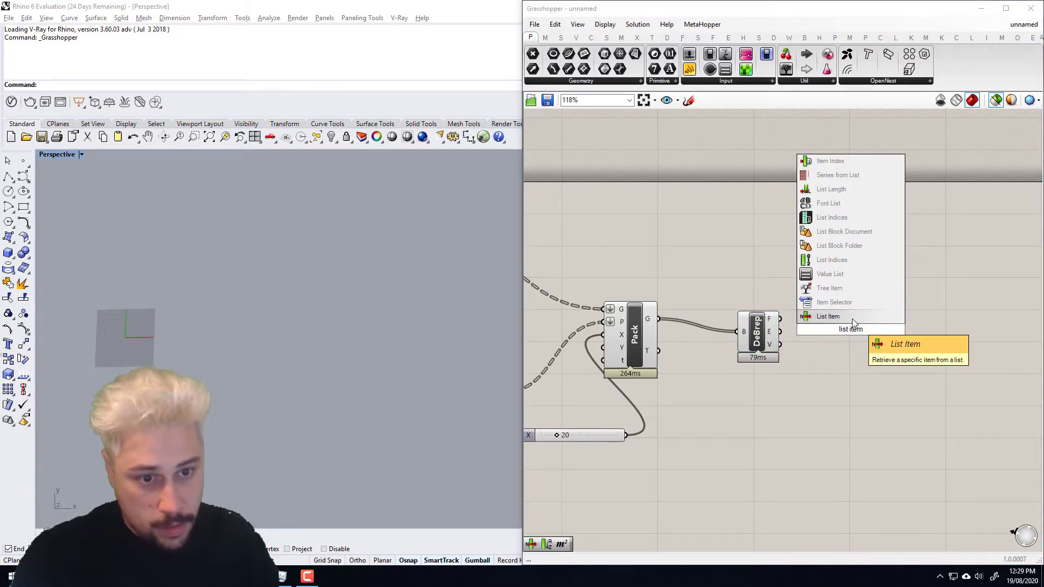
{"action": "key", "text": "Return"}
{"action": "left_click", "coordinate": [776, 321]}
{"action": "left_click_drag", "start_coordinate": [826, 320], "coordinate": [843, 325]}
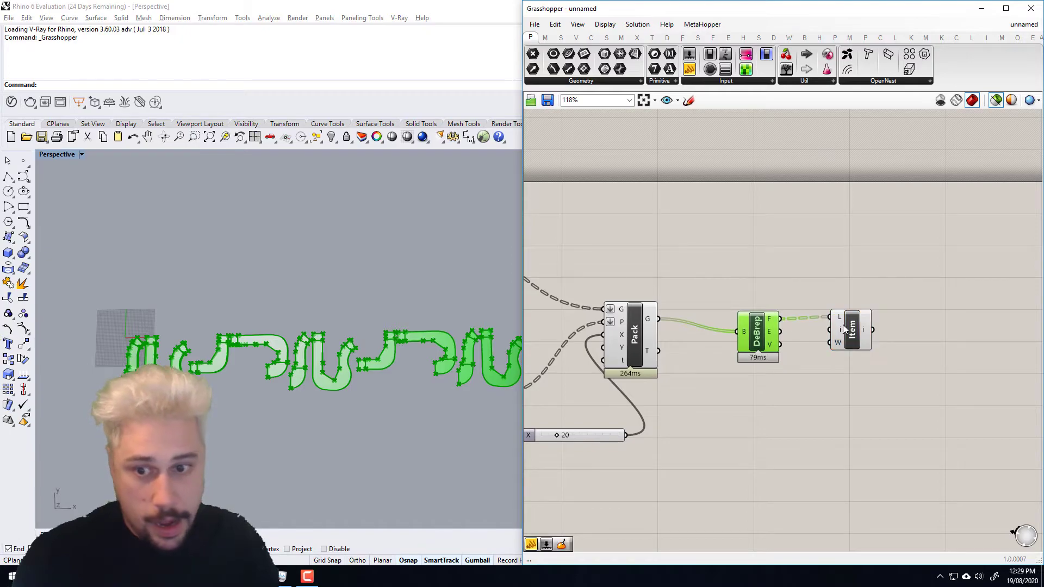
{"action": "left_click", "coordinate": [846, 324]}
{"action": "right_click_drag", "start_coordinate": [846, 325], "coordinate": [760, 332]}
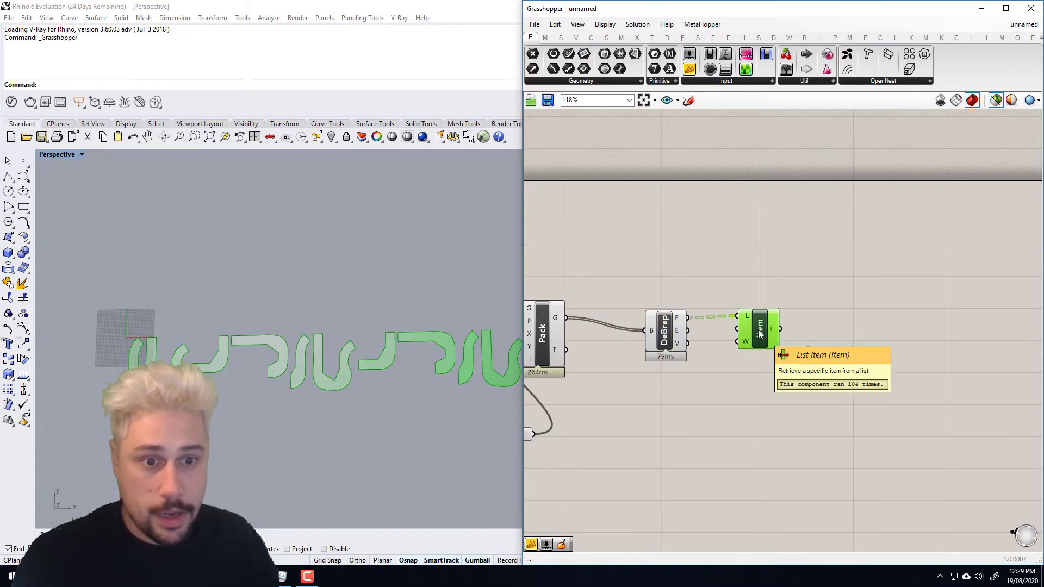
Add a Curve parameter beyond List Item and connect List Item's output to it
{"action": "double_click", "coordinate": [811, 325]}
{"action": "type", "text": "crv"}
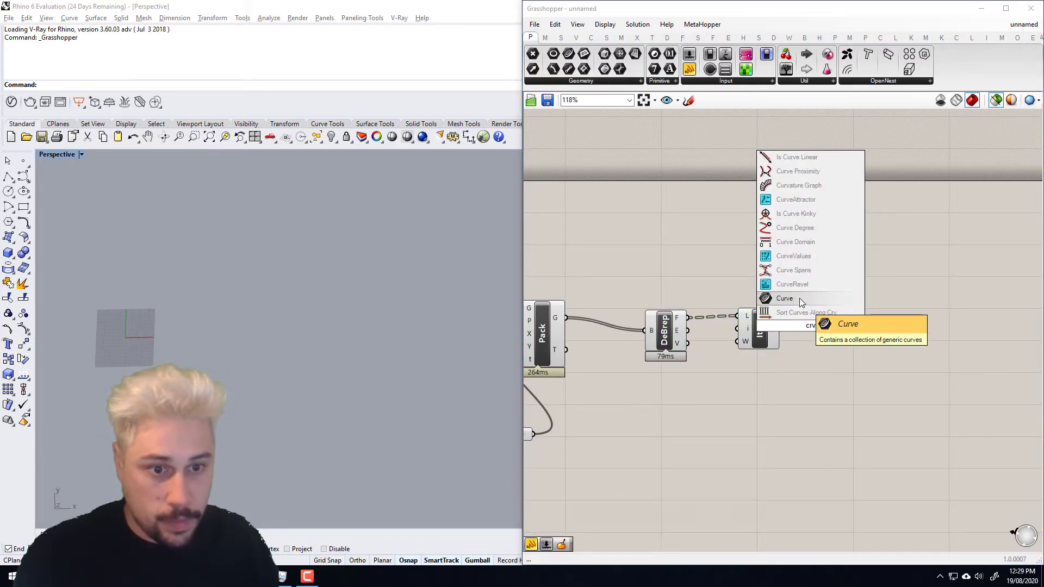
{"action": "key", "text": "Return"}
{"action": "left_click_drag", "start_coordinate": [811, 333], "coordinate": [898, 333]}
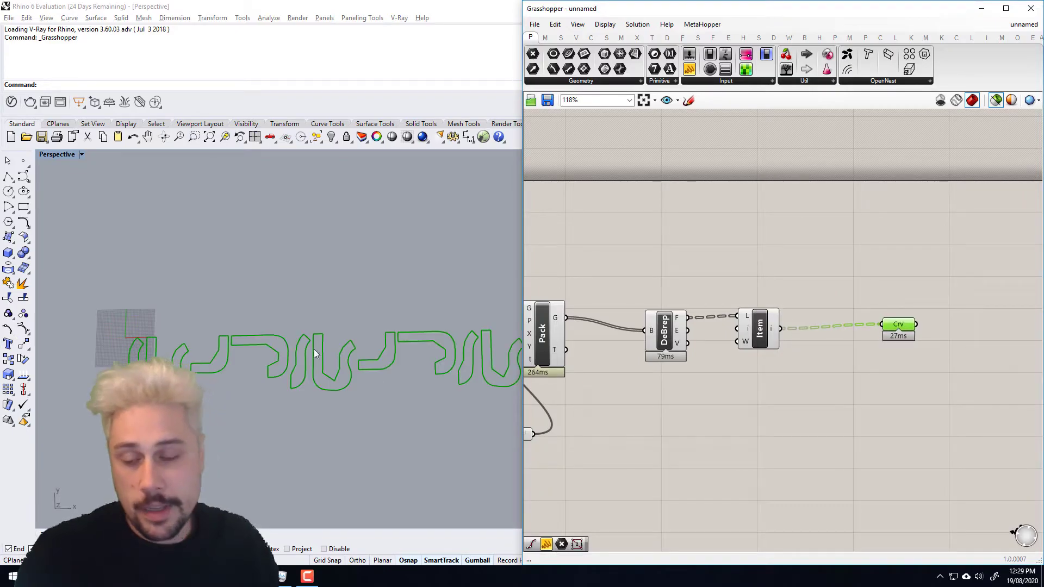
Compare the face outlines, the packed rib solids and the extracted faces in the Top view
{"action": "left_click", "coordinate": [86, 534]}
{"action": "scroll", "coordinate": [282, 281], "scroll_direction": "down", "scroll_amount": 20}
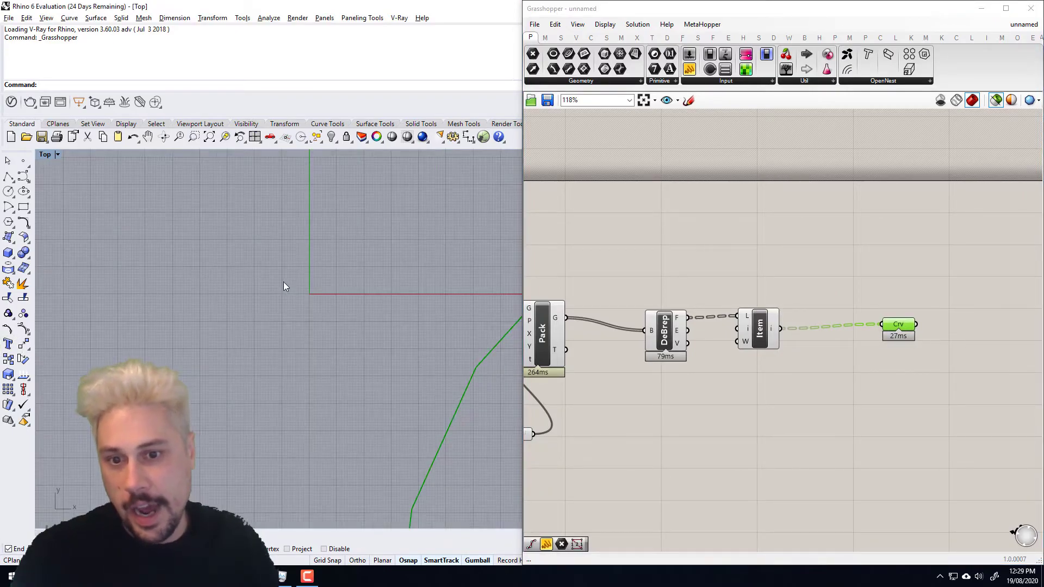
{"action": "right_click_drag", "start_coordinate": [536, 370], "coordinate": [636, 344]}
{"action": "left_click", "coordinate": [660, 315], "text": "shift"}
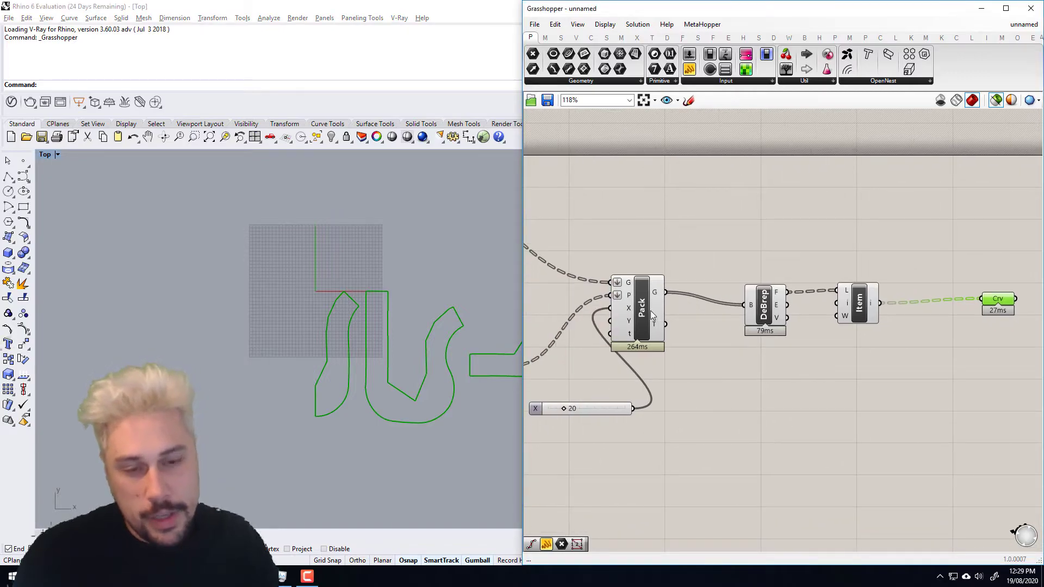
{"action": "right_click_drag", "start_coordinate": [360, 347], "coordinate": [223, 338]}
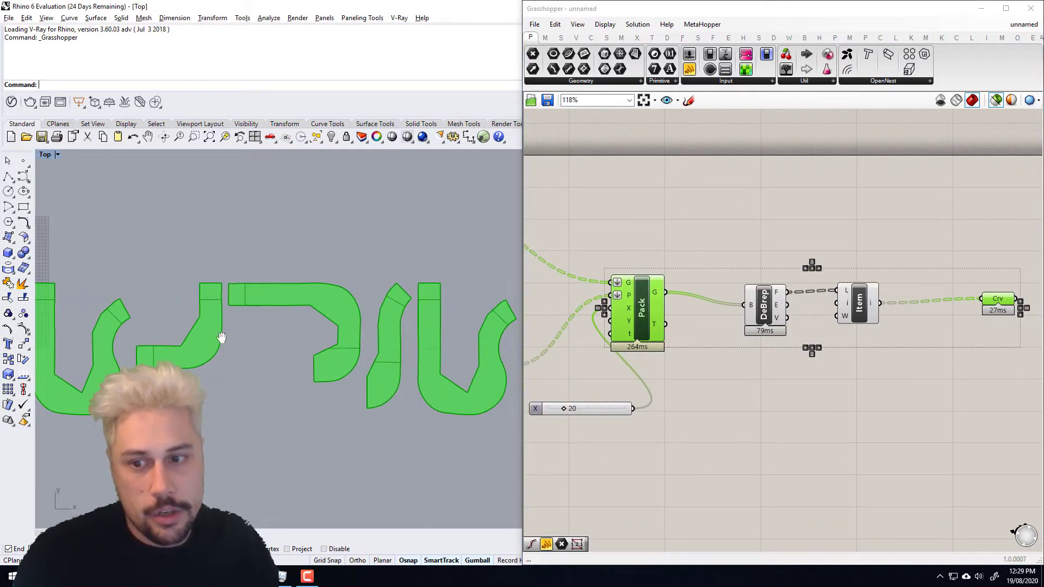
{"action": "scroll", "coordinate": [234, 326], "scroll_direction": "down", "scroll_amount": 10}
{"action": "left_click", "coordinate": [842, 305]}
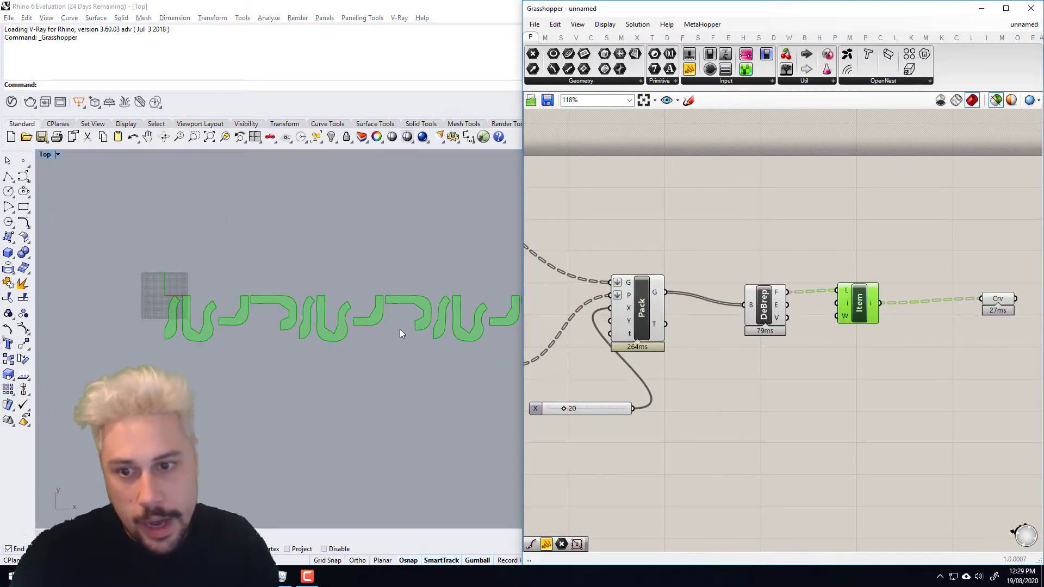
Move the Curve parameter closer to List Item
{"action": "right_click_drag", "start_coordinate": [914, 324], "coordinate": [849, 302]}
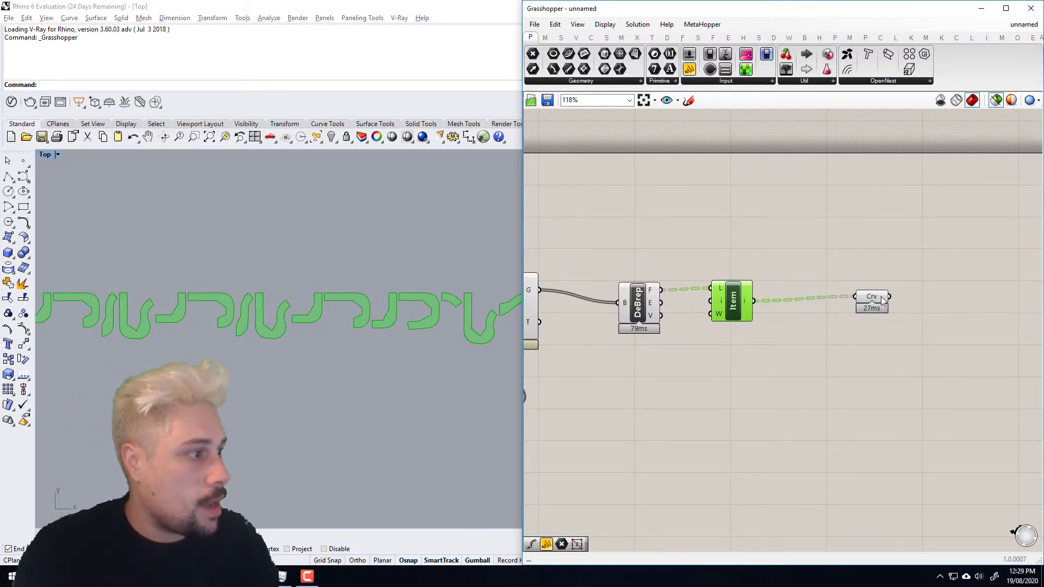
{"action": "mouse_move", "coordinate": [880, 296]}
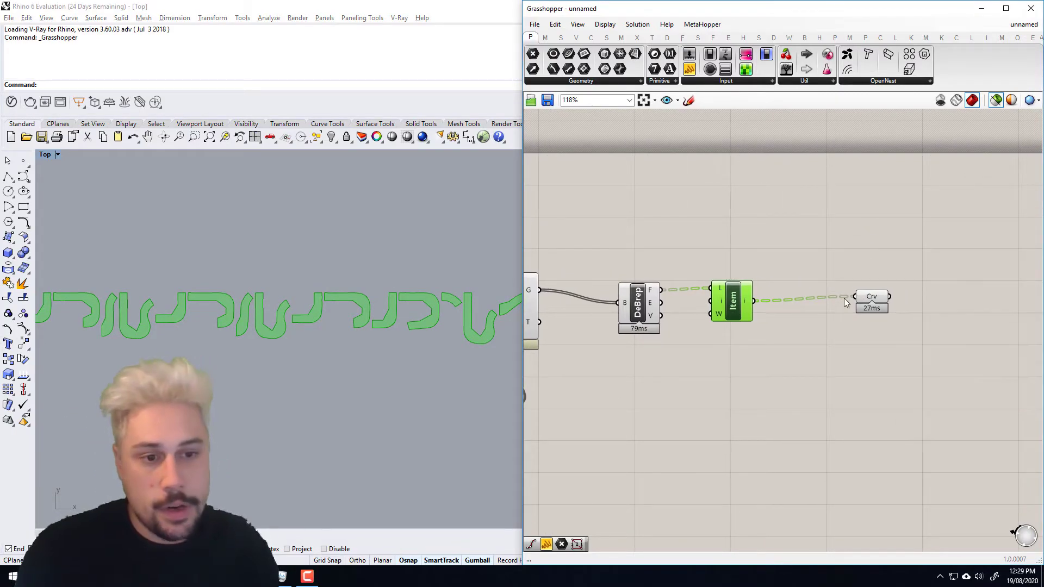
{"action": "left_click_drag", "start_coordinate": [871, 298], "coordinate": [819, 303]}
{"action": "mouse_move", "coordinate": [822, 304]}
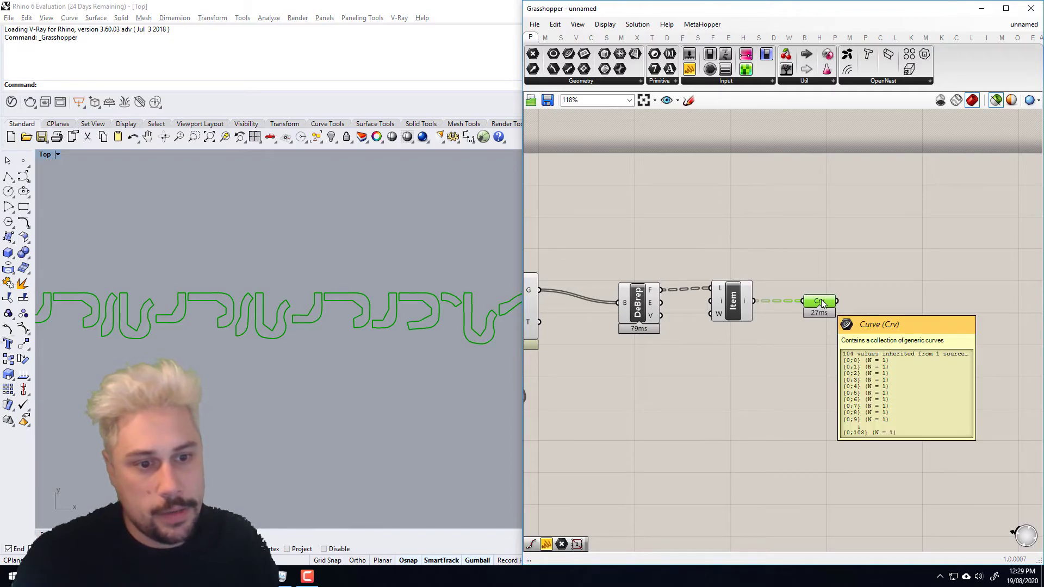
Examine the whole row of packed rib outlines in the Top view, including its start at the origin
{"action": "scroll", "coordinate": [251, 295], "scroll_direction": "down", "scroll_amount": 2}
{"action": "scroll", "coordinate": [252, 296], "scroll_direction": "down", "scroll_amount": 4}
{"action": "right_click_drag", "start_coordinate": [299, 285], "coordinate": [207, 286]}
{"action": "scroll", "coordinate": [208, 286], "scroll_direction": "down", "scroll_amount": 4}
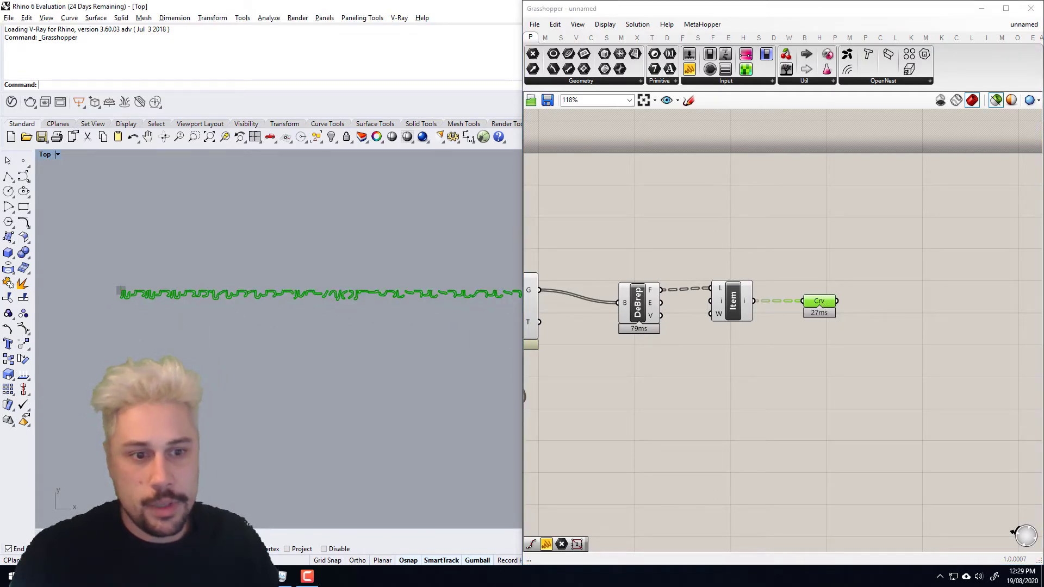
{"action": "right_click_drag", "start_coordinate": [835, 278], "coordinate": [829, 277]}
{"action": "scroll", "coordinate": [767, 296], "scroll_direction": "down", "scroll_amount": 4}
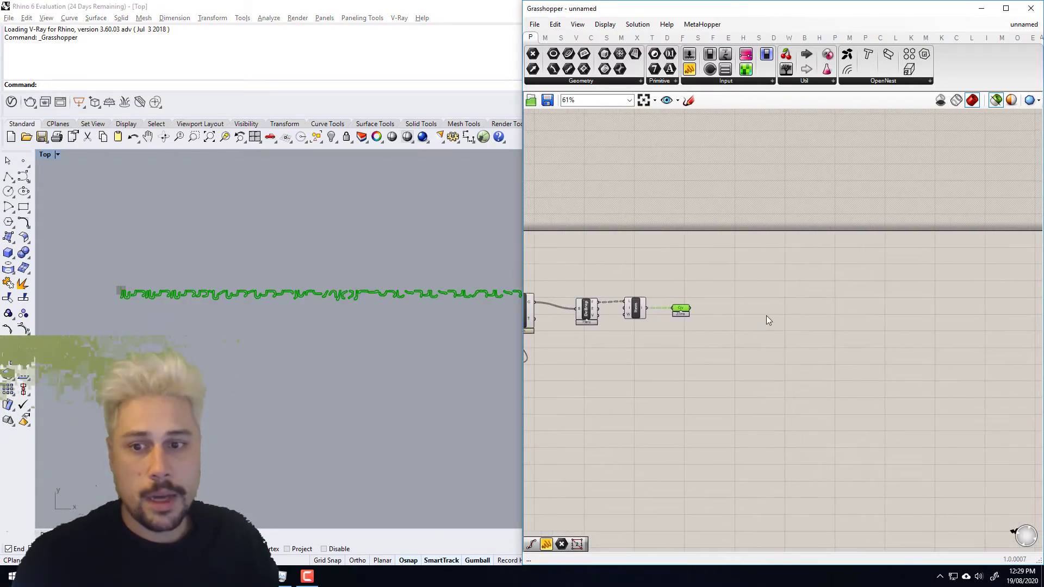
{"action": "scroll", "coordinate": [272, 272], "scroll_direction": "up", "scroll_amount": 5}
{"action": "right_click_drag", "start_coordinate": [272, 272], "coordinate": [435, 277]}
{"action": "scroll", "coordinate": [180, 302], "scroll_direction": "up", "scroll_amount": 8}
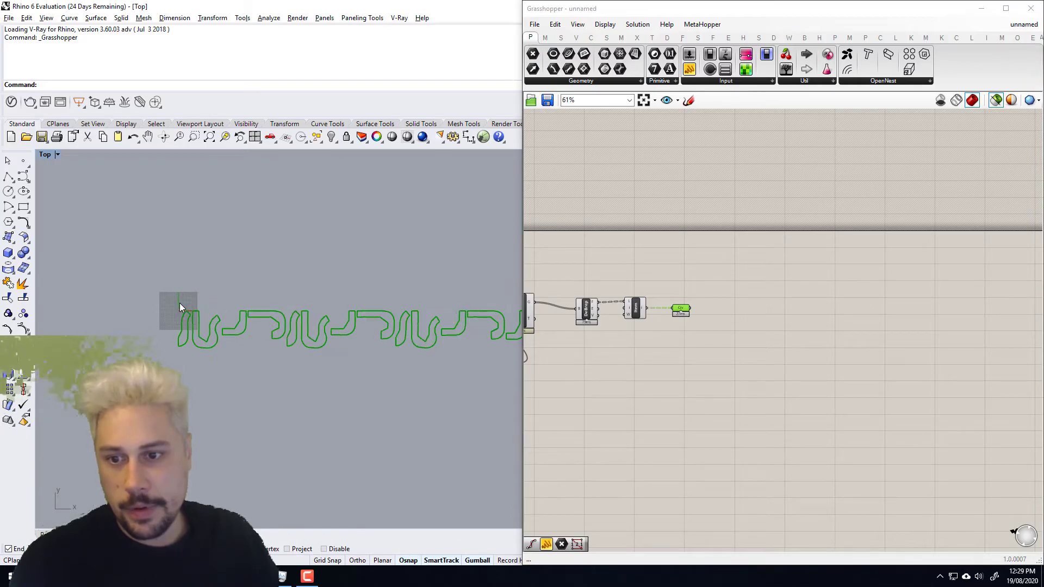
{"action": "right_click_drag", "start_coordinate": [765, 321], "coordinate": [690, 343]}
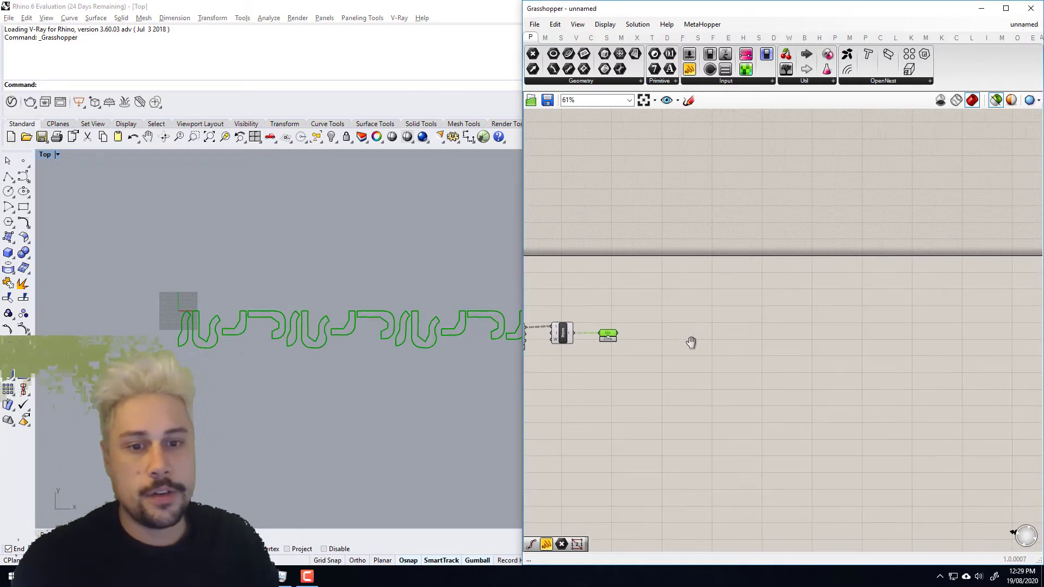
{"action": "double_click", "coordinate": [690, 343]}
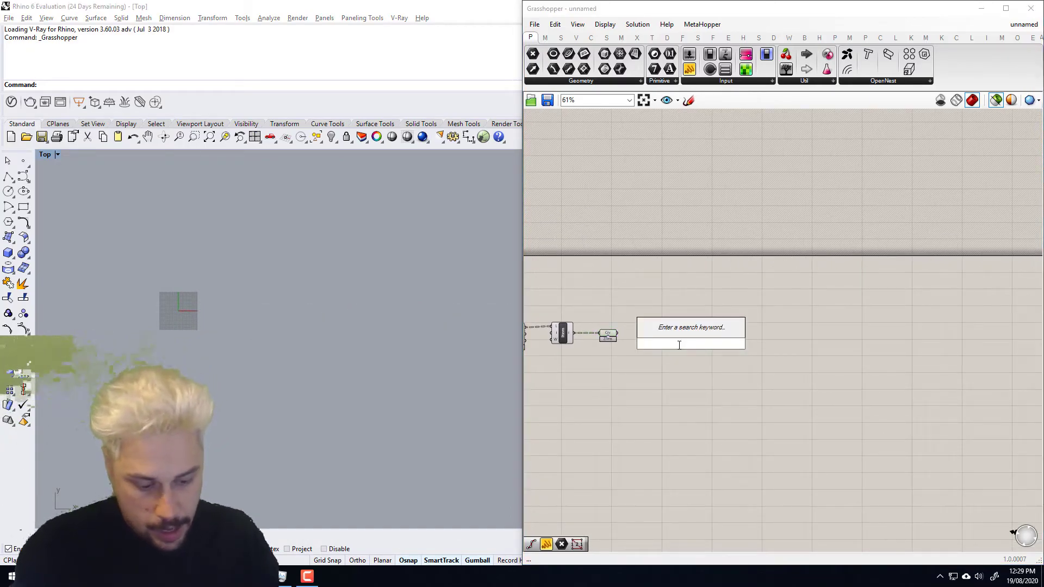
{"action": "left_click", "coordinate": [618, 337]}
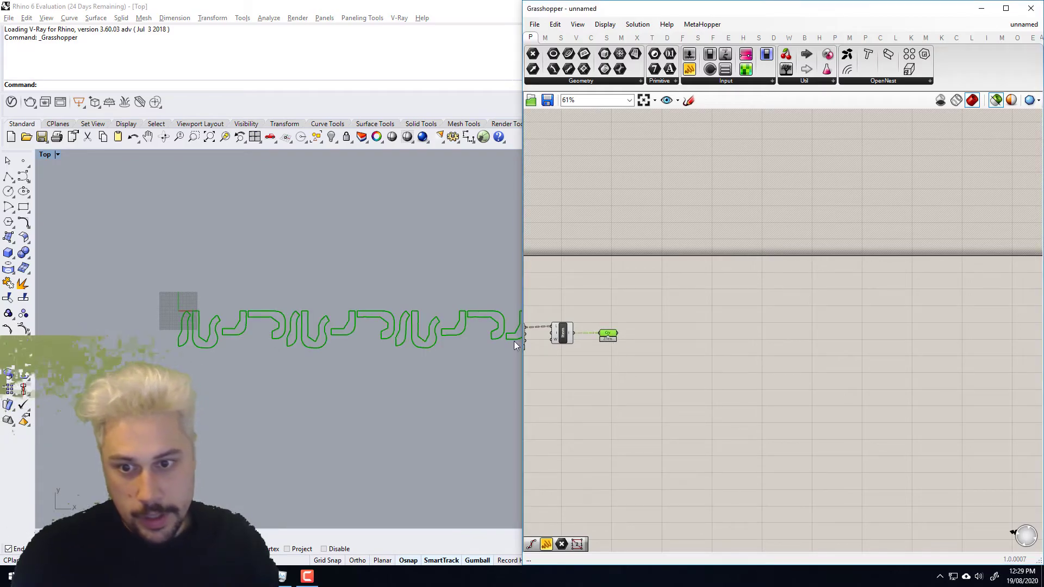
Examine the shapes and gaps of the first rib outlines near the origin in the Top view
{"action": "scroll", "coordinate": [246, 328], "scroll_direction": "up", "scroll_amount": 4}
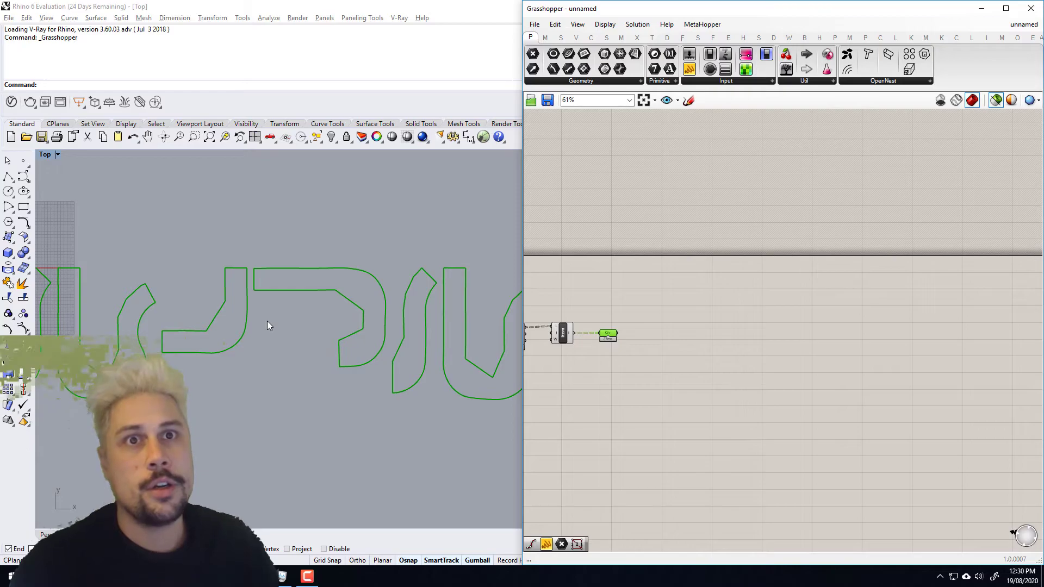
{"action": "right_click_drag", "start_coordinate": [158, 322], "coordinate": [293, 325]}
{"action": "scroll", "coordinate": [239, 337], "scroll_direction": "up", "scroll_amount": 5}
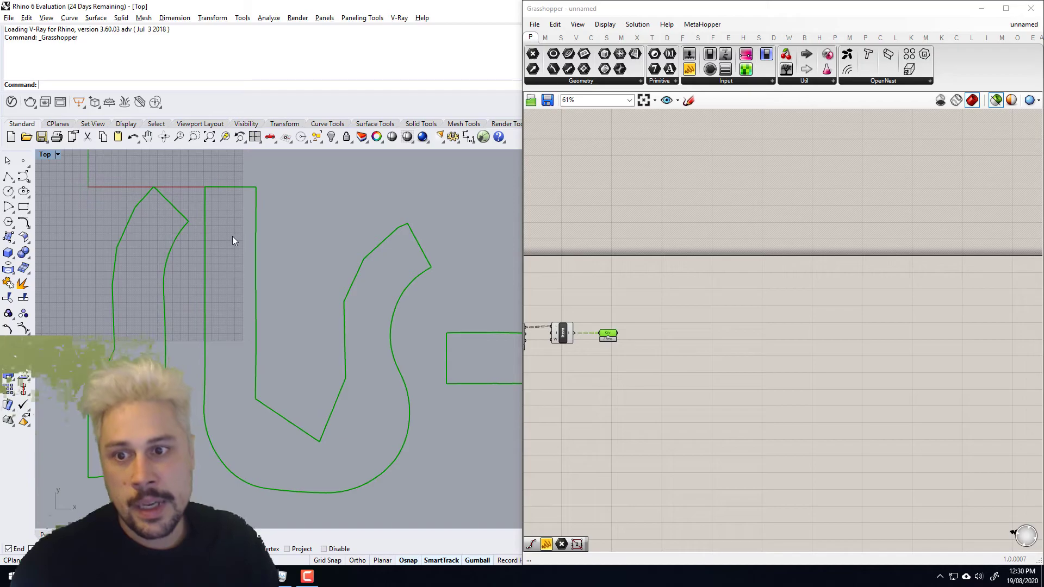
{"action": "scroll", "coordinate": [260, 250], "scroll_direction": "down", "scroll_amount": 3}
Add a Rectangle component to the canvas above the Curve parameter
{"action": "scroll", "coordinate": [664, 343], "scroll_direction": "up", "scroll_amount": 3}
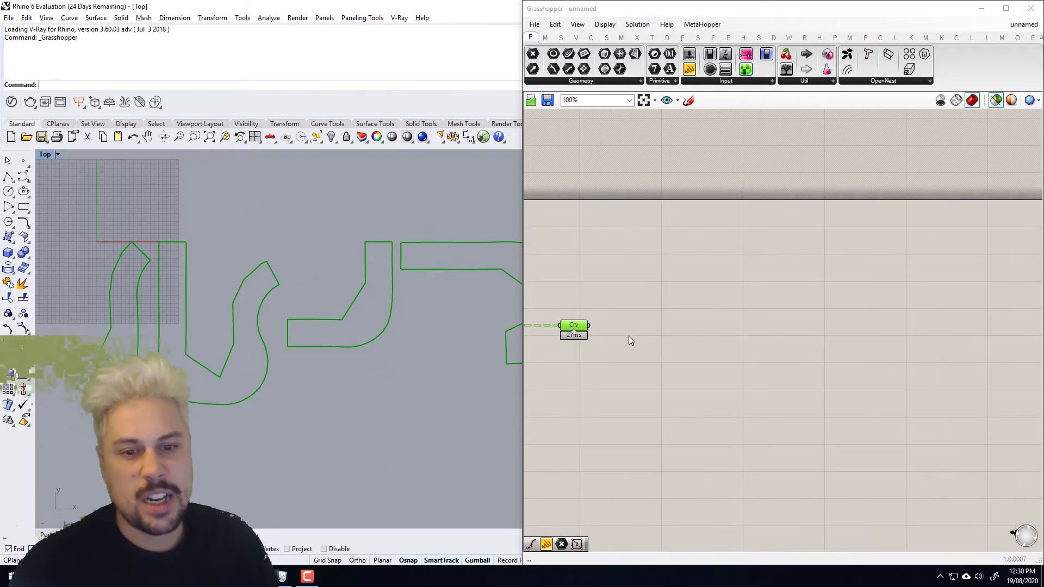
{"action": "right_click_drag", "start_coordinate": [625, 335], "coordinate": [723, 348]}
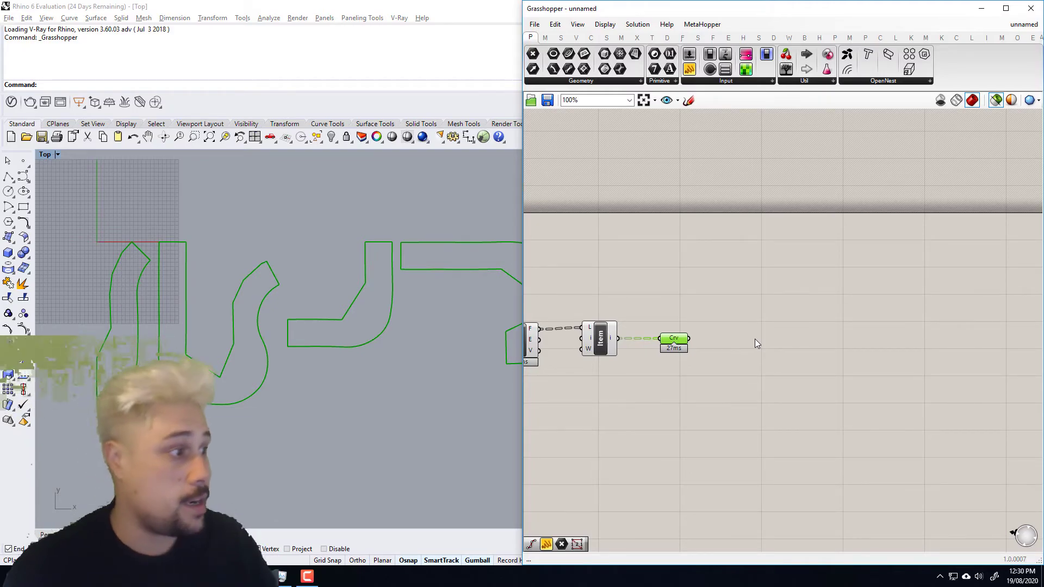
{"action": "double_click", "coordinate": [752, 285]}
{"action": "type", "text": "rect"}
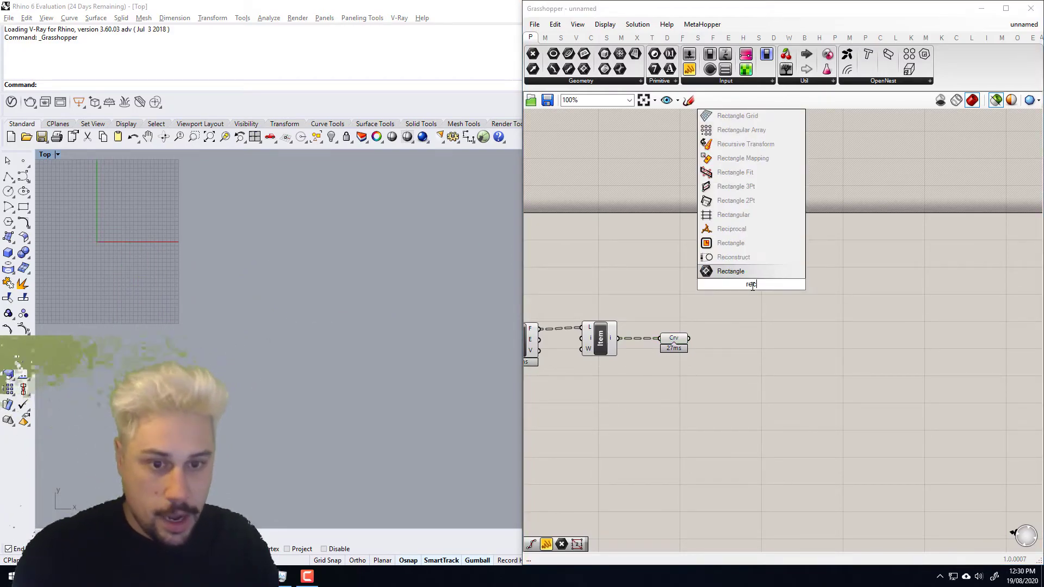
{"action": "left_click", "coordinate": [745, 245]}
{"action": "left_click_drag", "start_coordinate": [748, 288], "coordinate": [745, 256]}
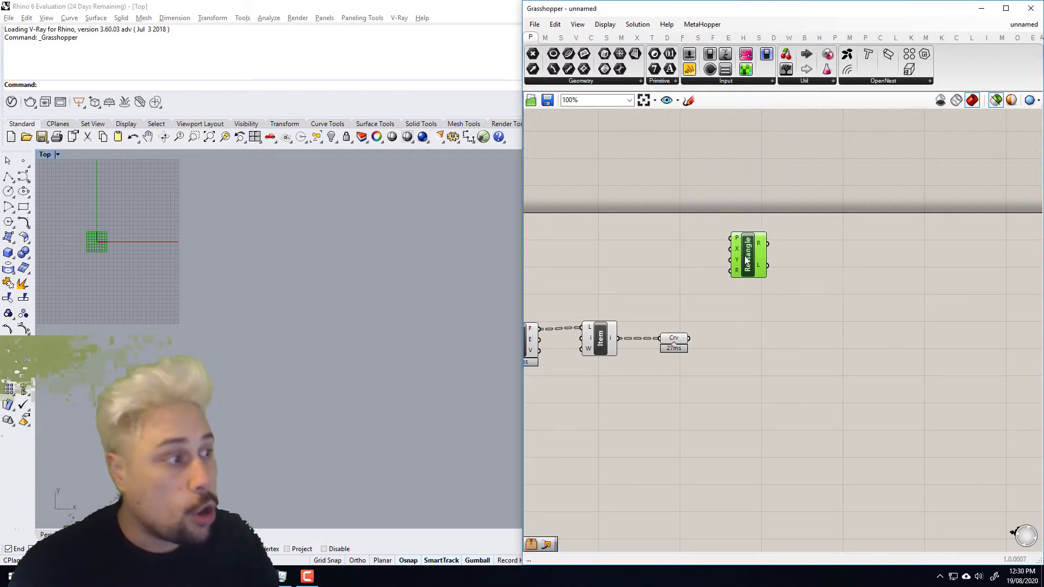
Feed the Rectangle's X size with a 2400 slider and its Y size with a 1200 slider, and check the sheet outline
{"action": "double_click", "coordinate": [638, 251]}
{"action": "type", "text": "2400"}
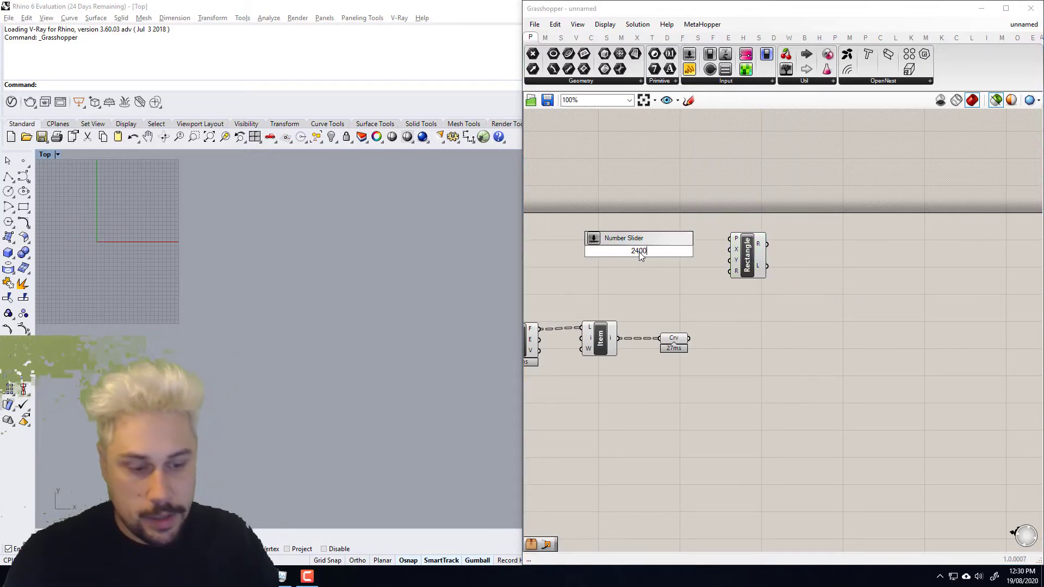
{"action": "key", "text": "Return"}
{"action": "double_click", "coordinate": [609, 224]}
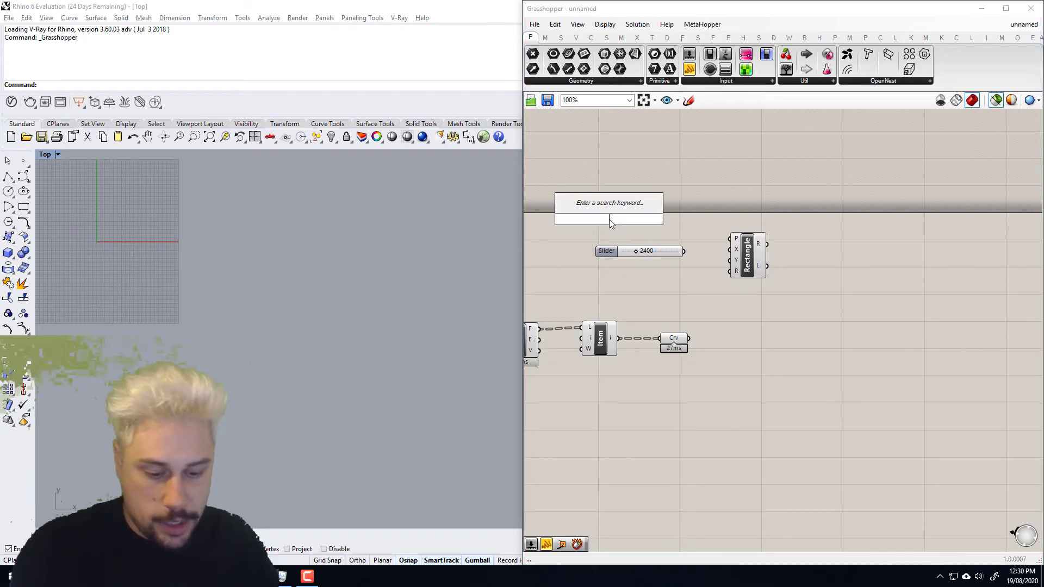
{"action": "type", "text": "1200"}
{"action": "key", "text": "Return"}
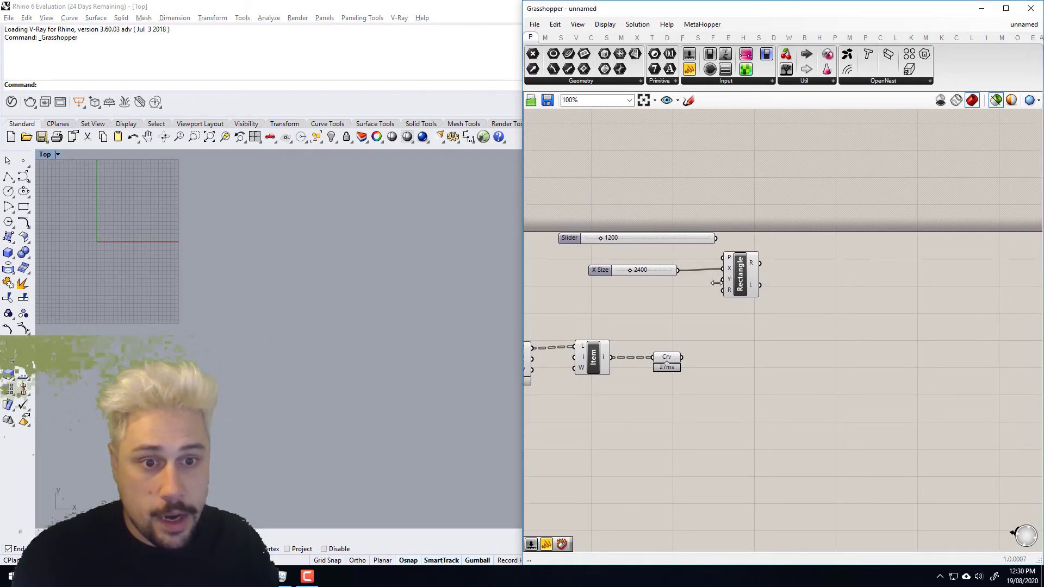
{"action": "left_click_drag", "start_coordinate": [686, 235], "coordinate": [672, 285]}
{"action": "left_click", "coordinate": [740, 275]}
{"action": "scroll", "coordinate": [314, 273], "scroll_direction": "down", "scroll_amount": 5}
{"action": "scroll", "coordinate": [304, 274], "scroll_direction": "down", "scroll_amount": 5}
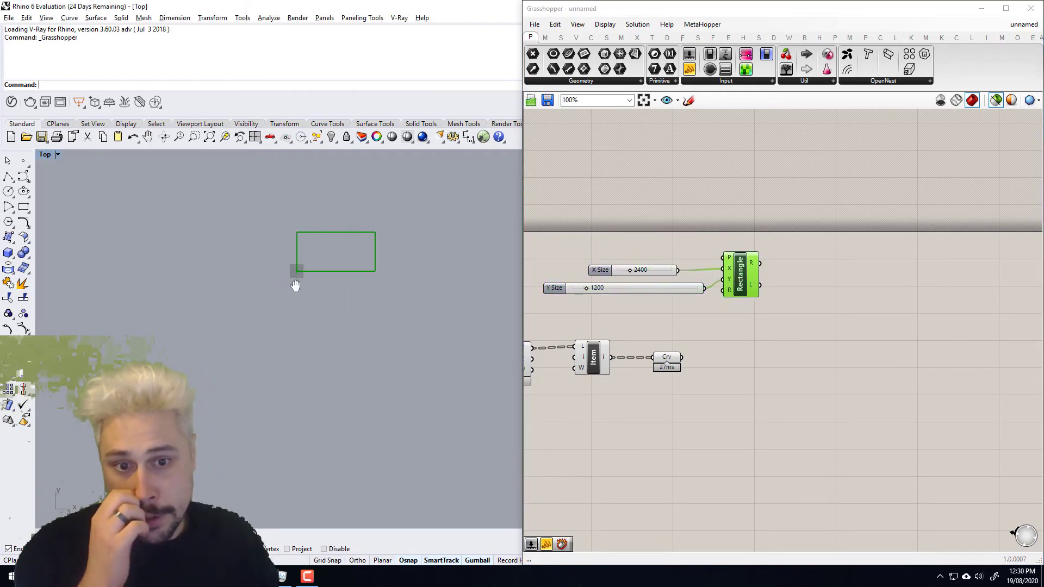
Add a Curve To Polyline component and connect the Curve parameter to its C input
{"action": "left_click", "coordinate": [775, 414]}
{"action": "double_click", "coordinate": [775, 414]}
{"action": "type", "text": "topol"}
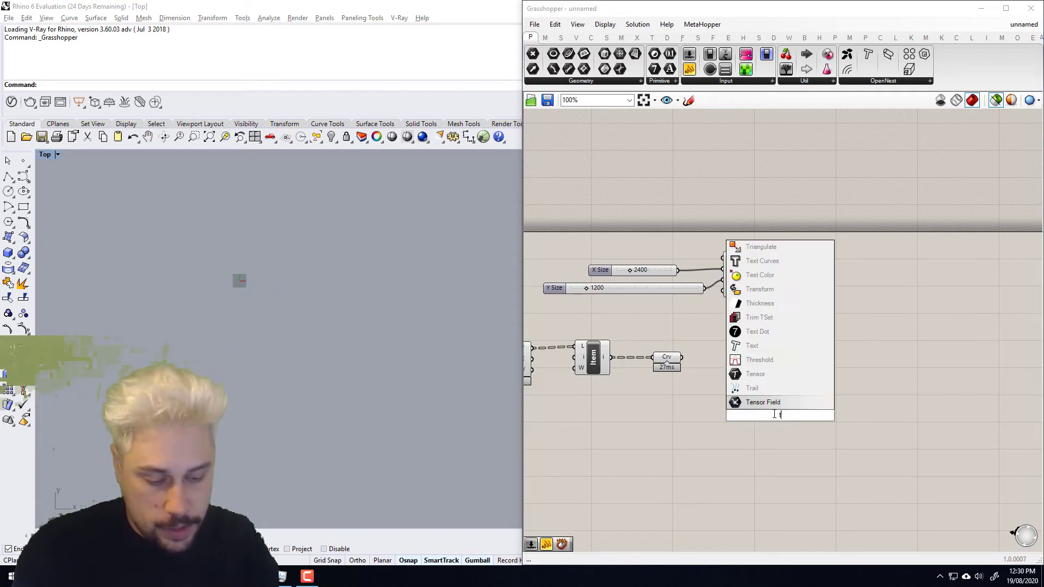
{"action": "key", "text": "BackSpace"}
{"action": "key", "text": "BackSpace"}
{"action": "key", "text": "BackSpace"}
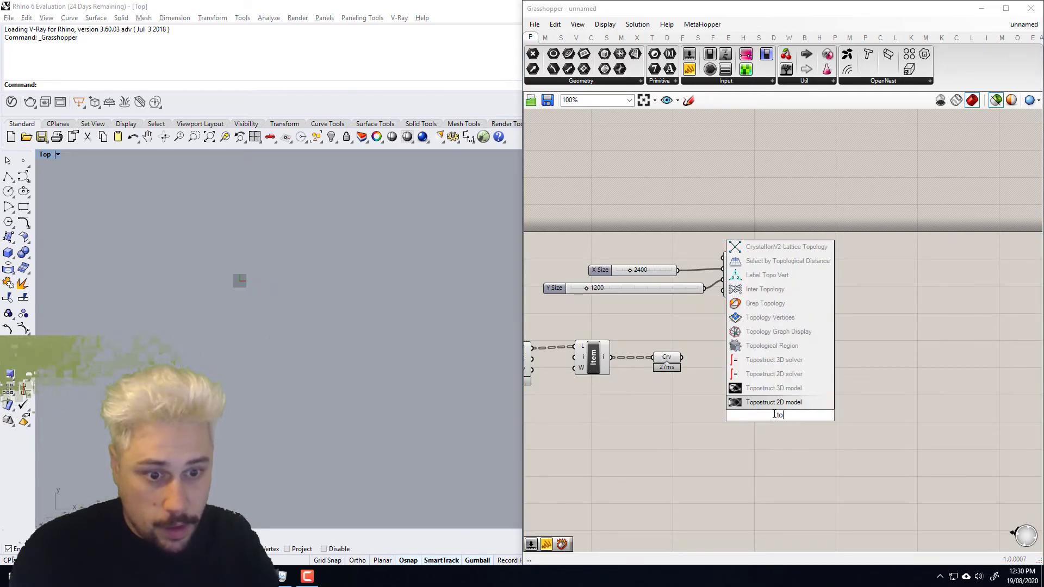
{"action": "type", "text": "poly"}
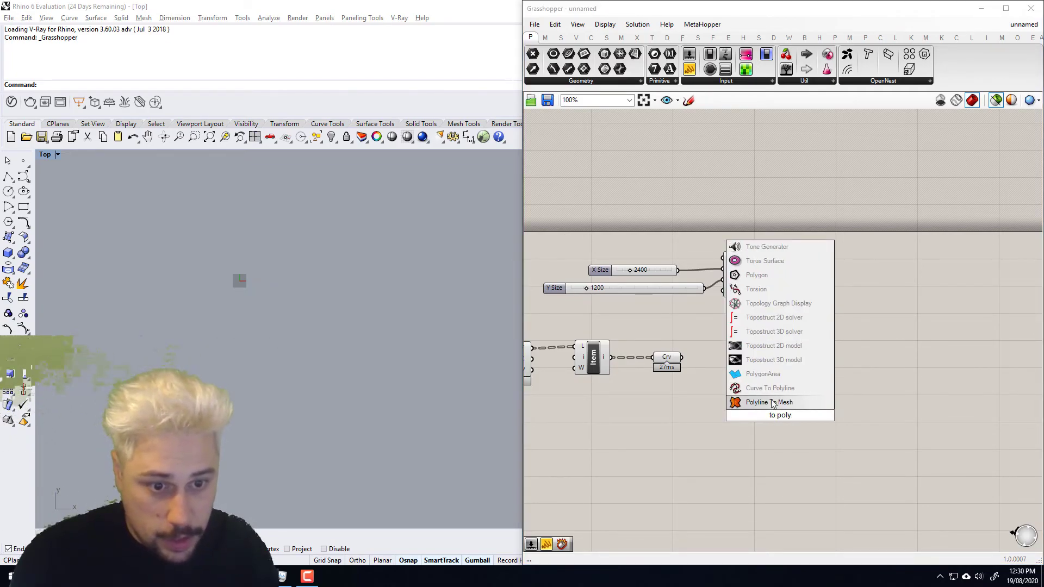
{"action": "left_click", "coordinate": [769, 388]}
{"action": "scroll", "coordinate": [728, 381], "scroll_direction": "up", "scroll_amount": 2}
{"action": "left_click_drag", "start_coordinate": [788, 430], "coordinate": [735, 397]}
{"action": "left_click_drag", "start_coordinate": [659, 348], "coordinate": [742, 389]}
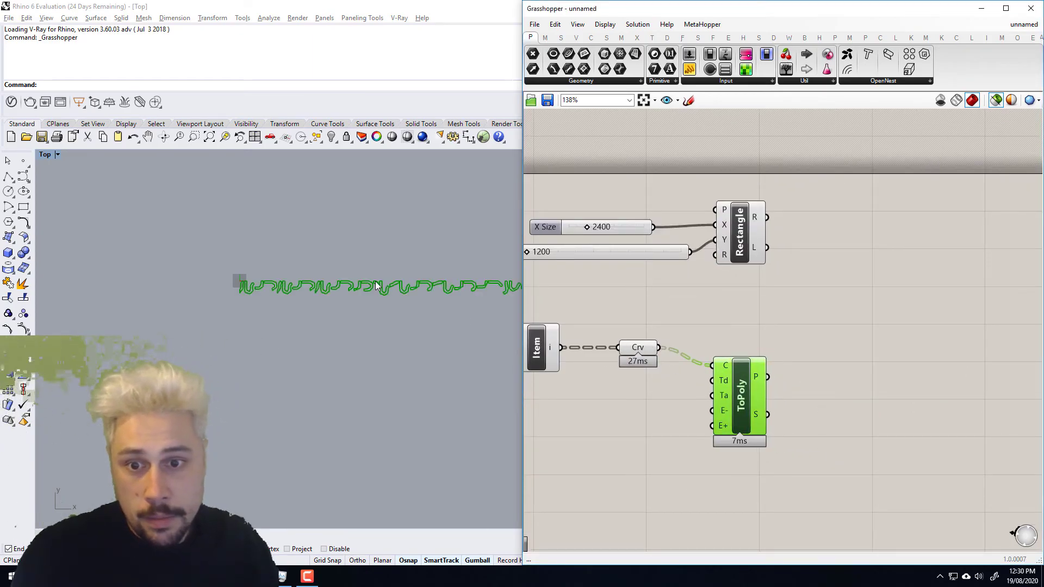
Compare the original rib curves with their polyline versions up close in the Top view
{"action": "scroll", "coordinate": [372, 286], "scroll_direction": "up", "scroll_amount": 5}
{"action": "left_click", "coordinate": [645, 346], "text": "shift"}
{"action": "scroll", "coordinate": [348, 351], "scroll_direction": "up", "scroll_amount": 5}
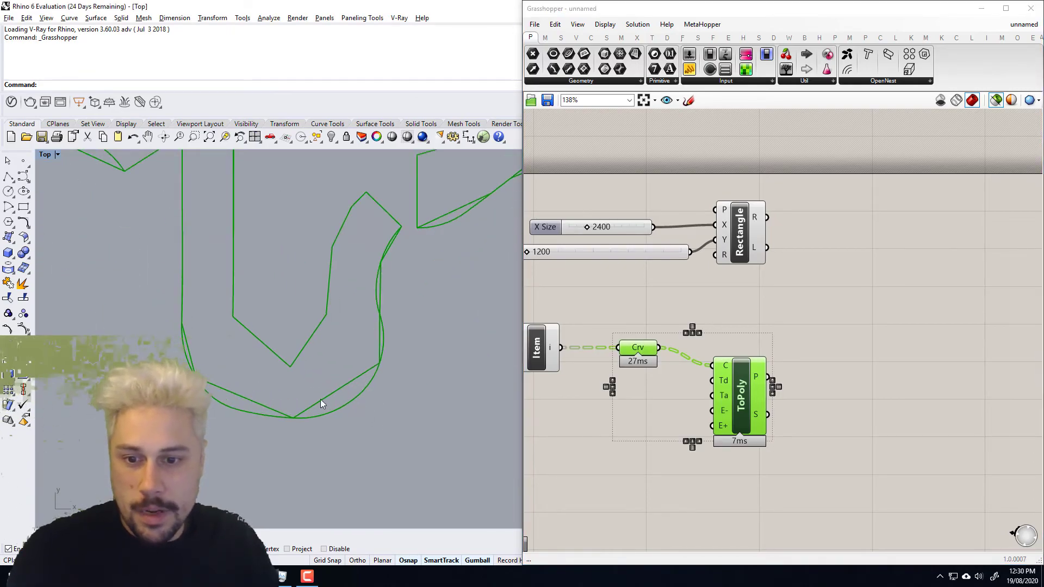
{"action": "left_click", "coordinate": [637, 353]}
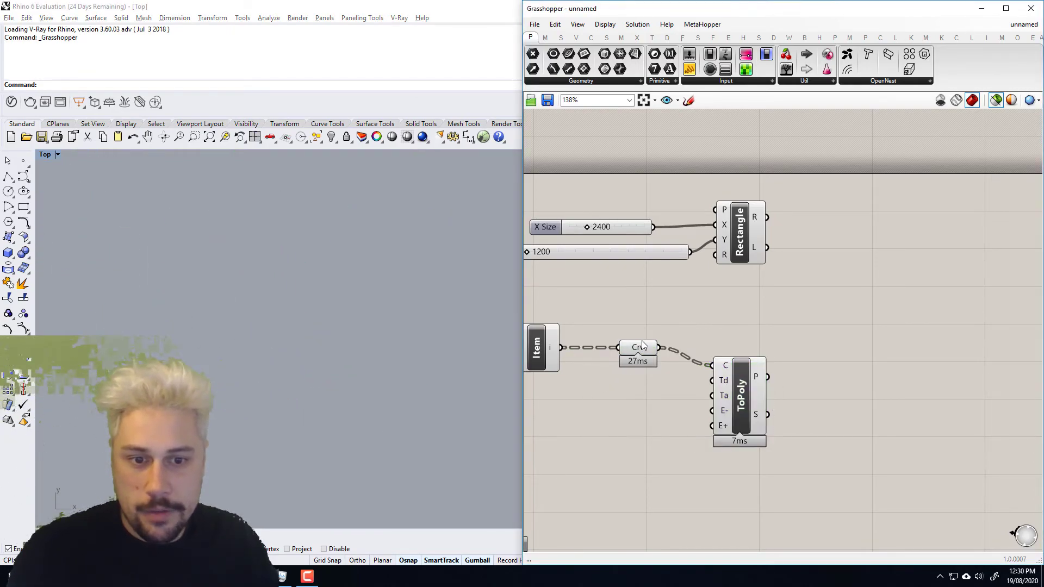
{"action": "left_click", "coordinate": [730, 403], "text": "shift"}
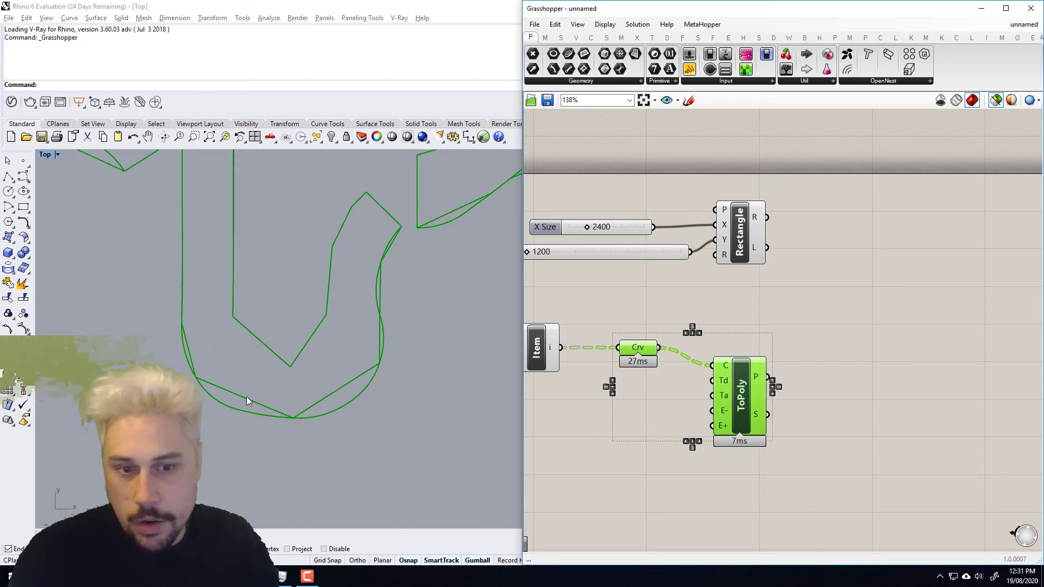
{"action": "left_click", "coordinate": [713, 428]}
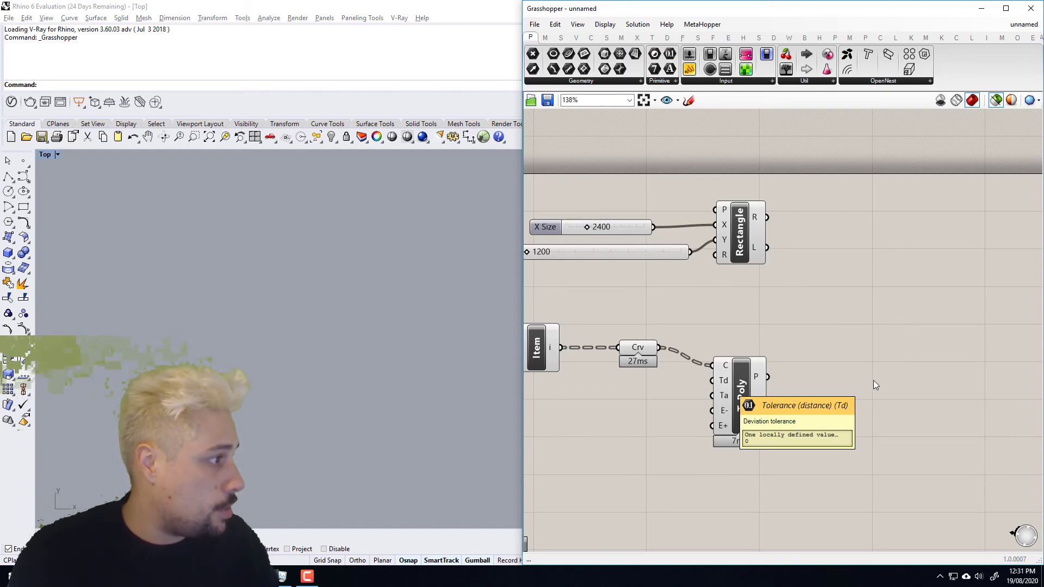
Create a number slider up to 50, set it to 30 and connect it to the polyline component's minimum edge input (E-)
{"action": "double_click", "coordinate": [607, 443]}
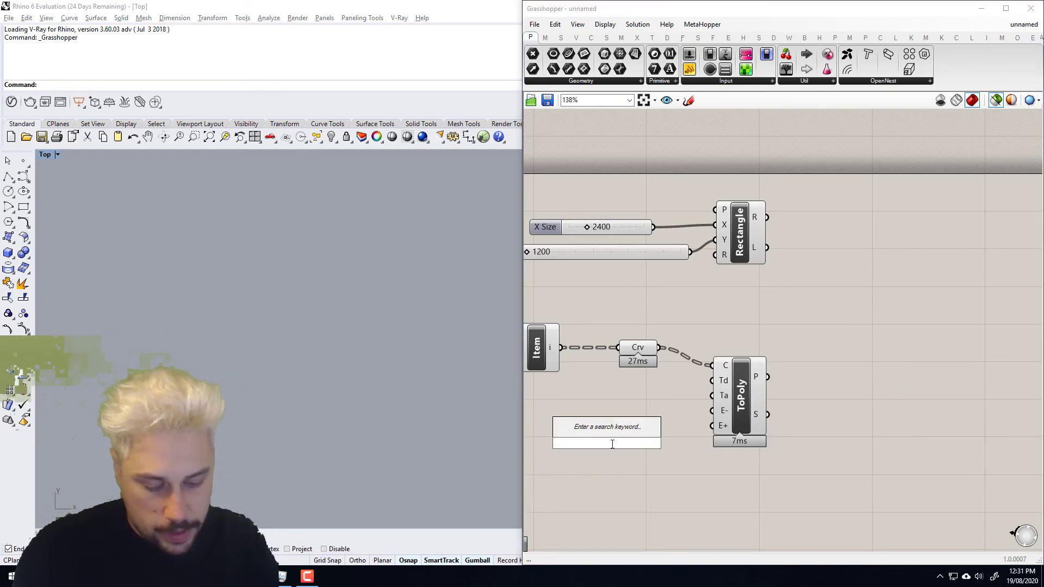
{"action": "type", "text": "10<50"}
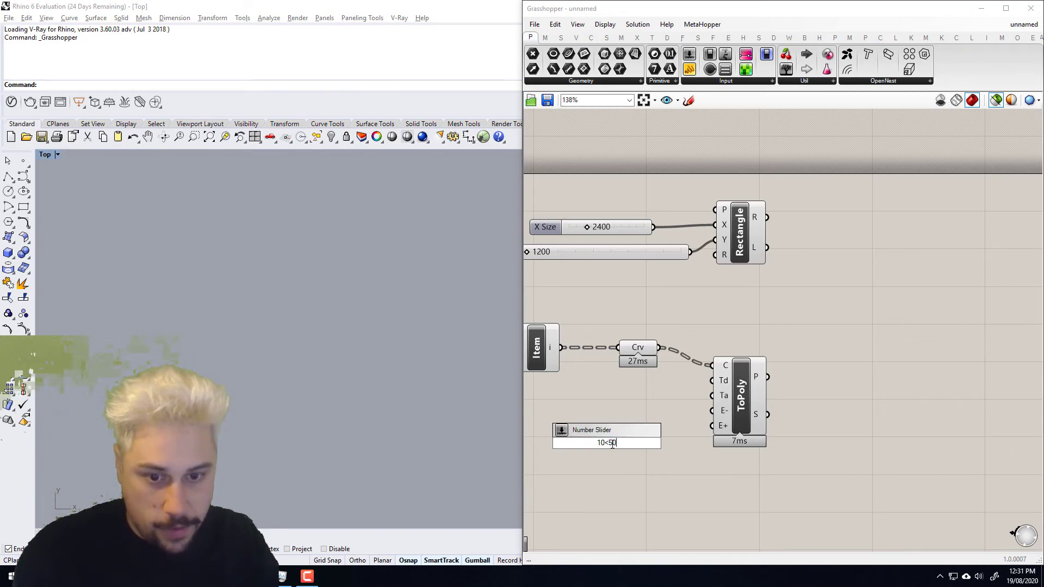
{"action": "key", "text": "Return"}
{"action": "left_click", "coordinate": [611, 444]}
{"action": "double_click", "coordinate": [611, 444]}
{"action": "type", "text": "30"}
{"action": "key", "text": "Return"}
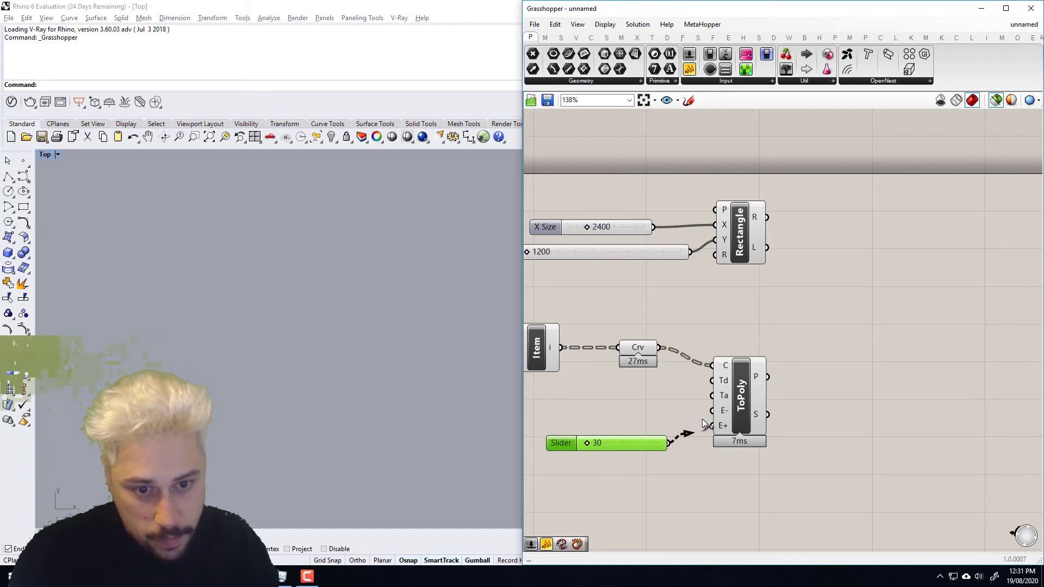
Examine how closely the polylines with the minimum edge length follow the original rib curves in the Top view
{"action": "left_click", "coordinate": [647, 351]}
{"action": "left_click", "coordinate": [738, 393], "text": "shift"}
{"action": "scroll", "coordinate": [393, 267], "scroll_direction": "down", "scroll_amount": 8}
{"action": "left_click", "coordinate": [337, 301]}
{"action": "right_click_drag", "start_coordinate": [337, 300], "coordinate": [201, 316]}
{"action": "right_click_drag", "start_coordinate": [490, 289], "coordinate": [360, 329]}
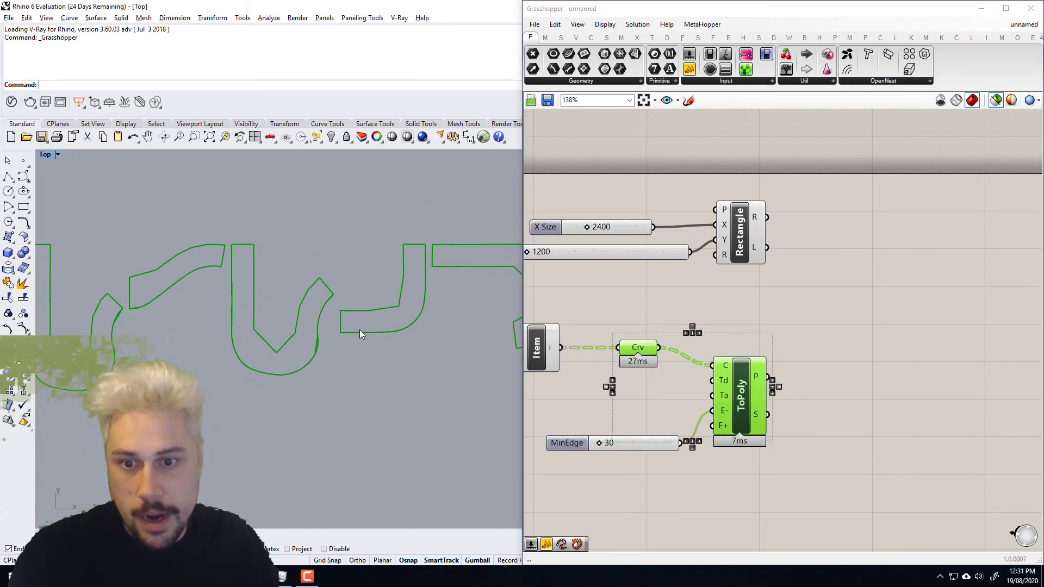
{"action": "scroll", "coordinate": [331, 319], "scroll_direction": "up", "scroll_amount": 8}
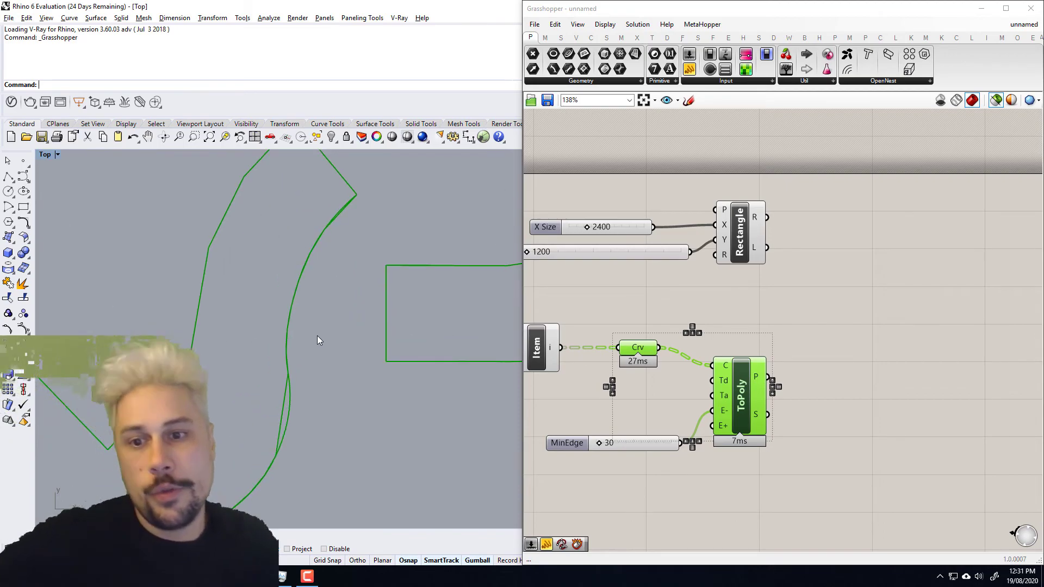
{"action": "scroll", "coordinate": [313, 228], "scroll_direction": "up", "scroll_amount": 4}
{"action": "scroll", "coordinate": [307, 209], "scroll_direction": "down", "scroll_amount": 8}
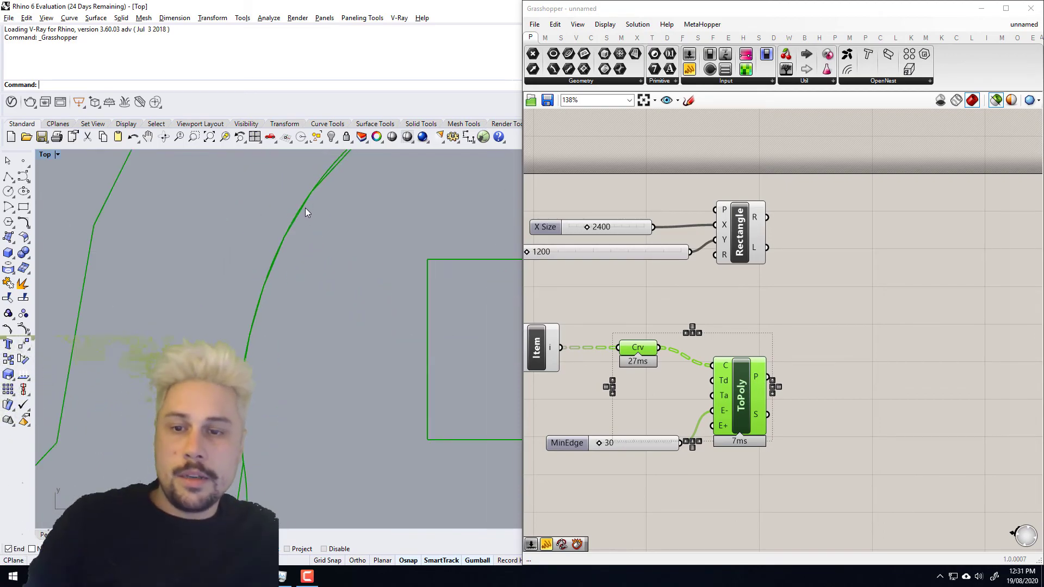
{"action": "scroll", "coordinate": [315, 203], "scroll_direction": "down", "scroll_amount": 5}
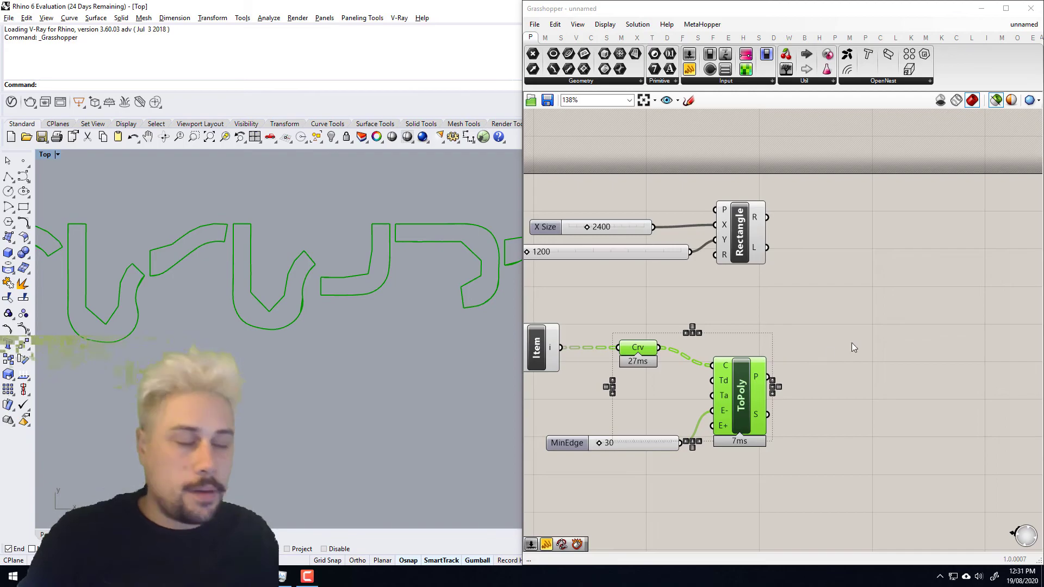
Preview the rib faces coming from List Item in the Top view
{"action": "right_click", "coordinate": [906, 293]}
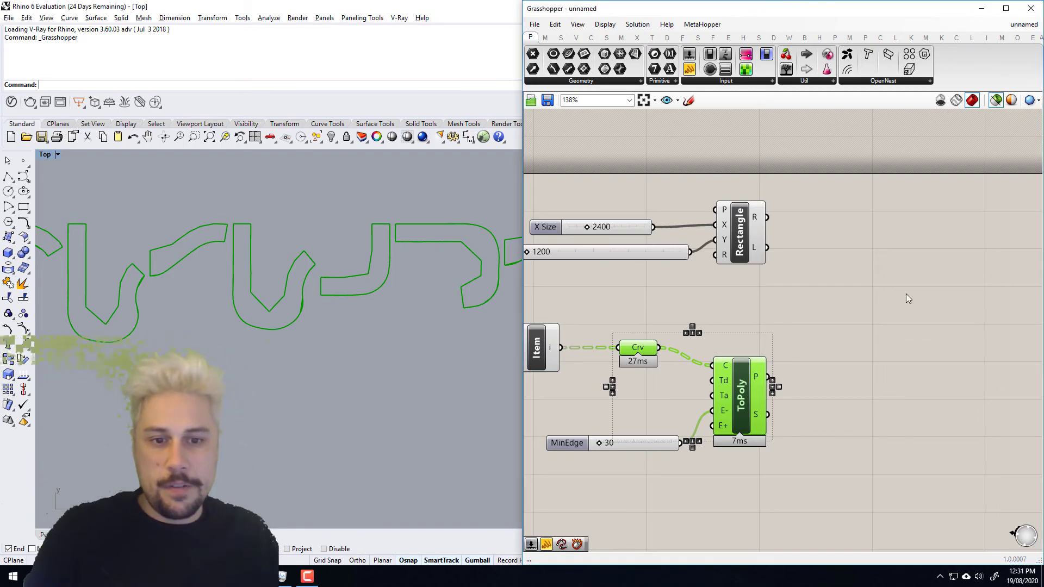
{"action": "scroll", "coordinate": [807, 303], "scroll_direction": "down", "scroll_amount": 2}
{"action": "left_click", "coordinate": [634, 300]}
{"action": "right_click_drag", "start_coordinate": [631, 299], "coordinate": [766, 295]}
{"action": "left_click", "coordinate": [753, 343]}
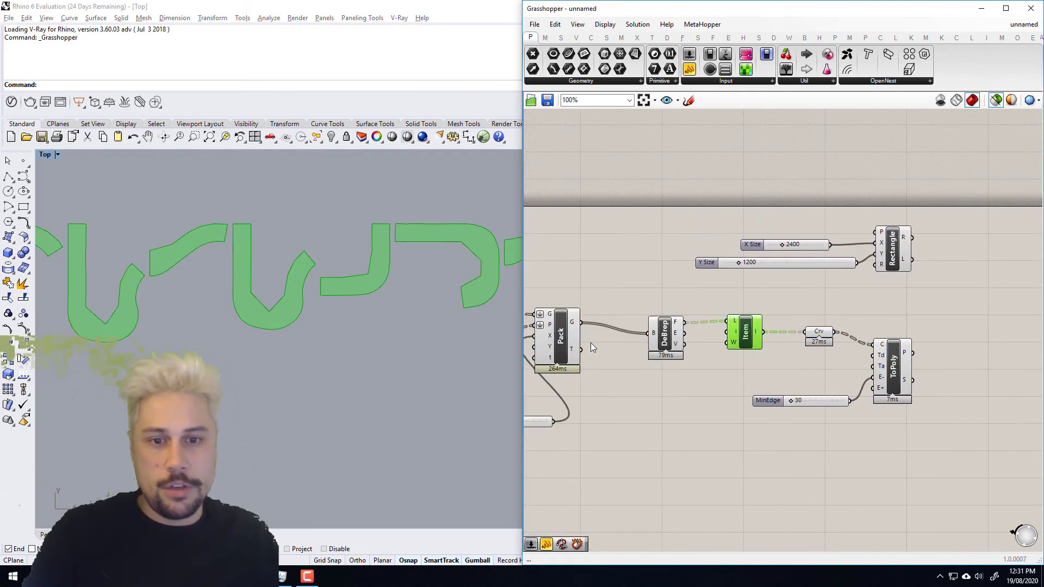
{"action": "right_click_drag", "start_coordinate": [590, 343], "coordinate": [629, 335]}
{"action": "scroll", "coordinate": [328, 290], "scroll_direction": "up", "scroll_amount": 3}
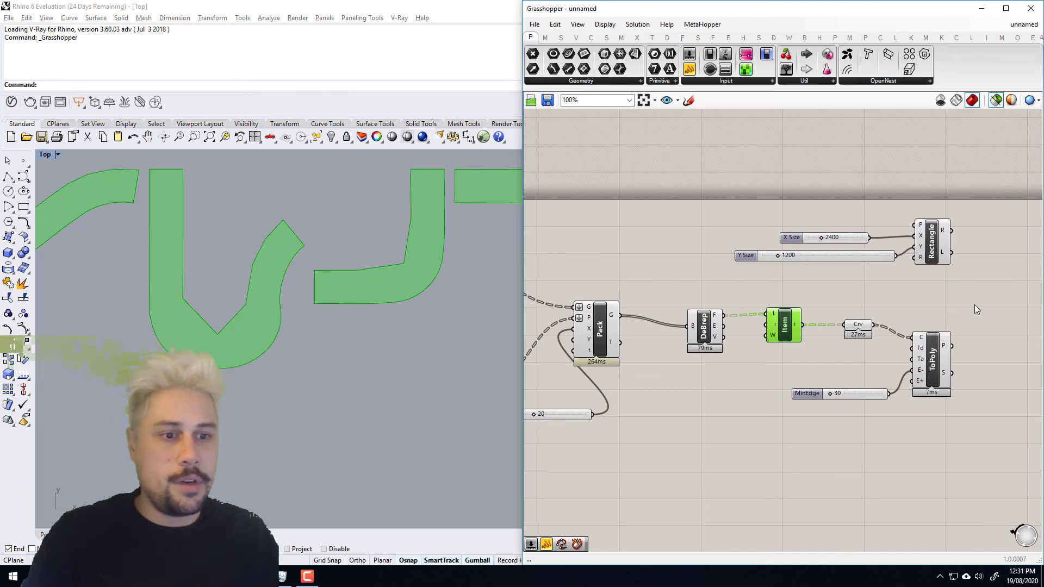
Preview the Curve To Polyline output and examine the whole row of rib polylines in the Top view
{"action": "right_click_drag", "start_coordinate": [978, 290], "coordinate": [859, 331]}
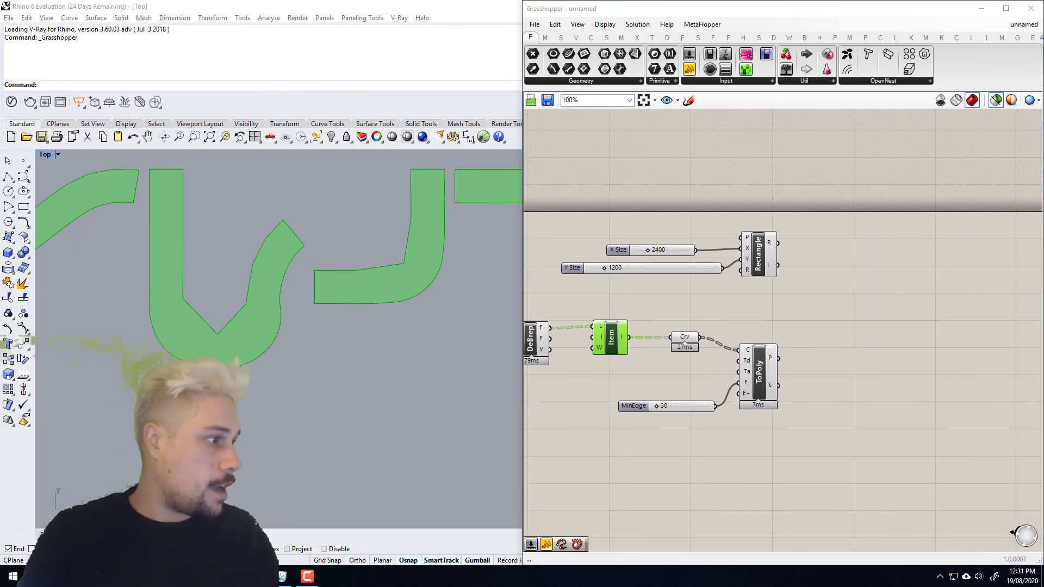
{"action": "right_click_drag", "start_coordinate": [800, 372], "coordinate": [815, 318]}
{"action": "left_click", "coordinate": [772, 319]}
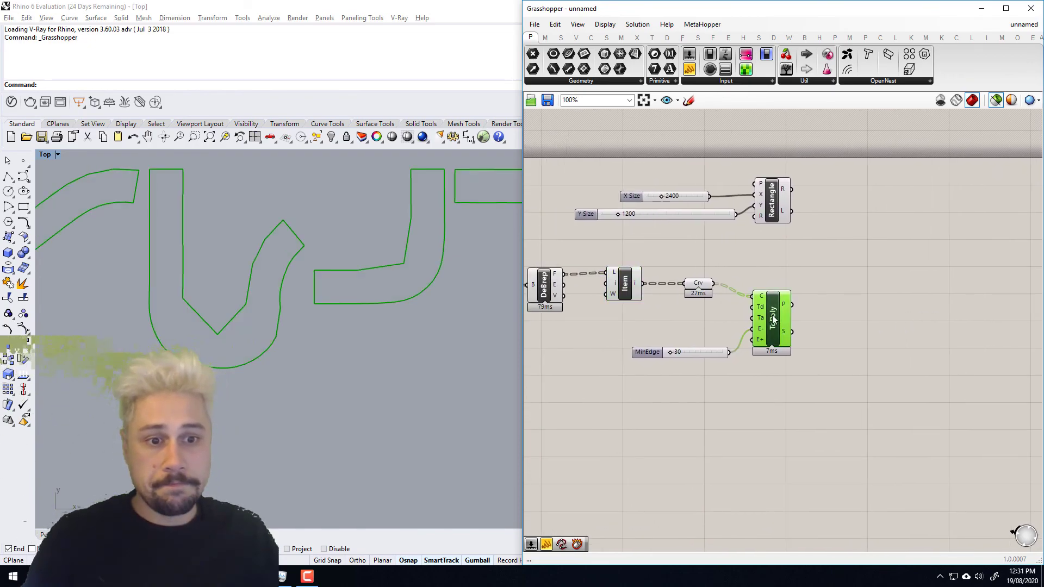
{"action": "right_click_drag", "start_coordinate": [885, 350], "coordinate": [815, 316]}
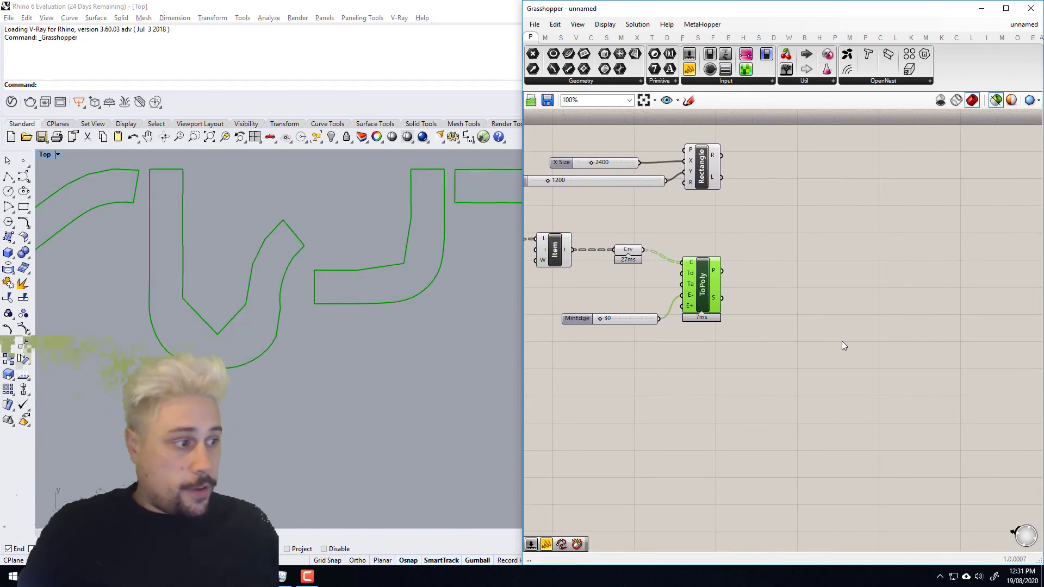
{"action": "scroll", "coordinate": [826, 324], "scroll_direction": "down", "scroll_amount": 3}
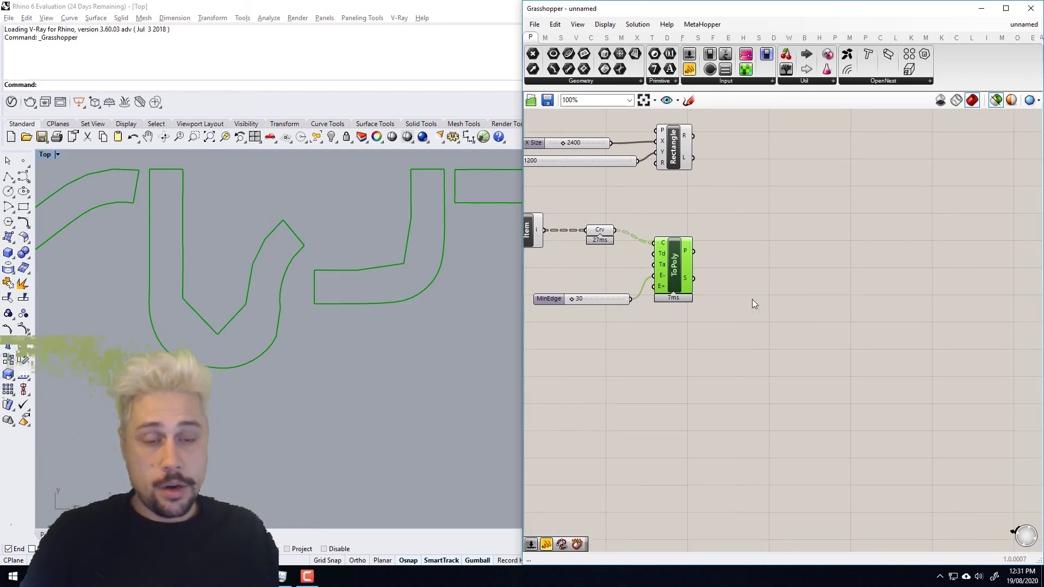
{"action": "scroll", "coordinate": [415, 309], "scroll_direction": "down", "scroll_amount": 2}
{"action": "scroll", "coordinate": [415, 309], "scroll_direction": "down", "scroll_amount": 2}
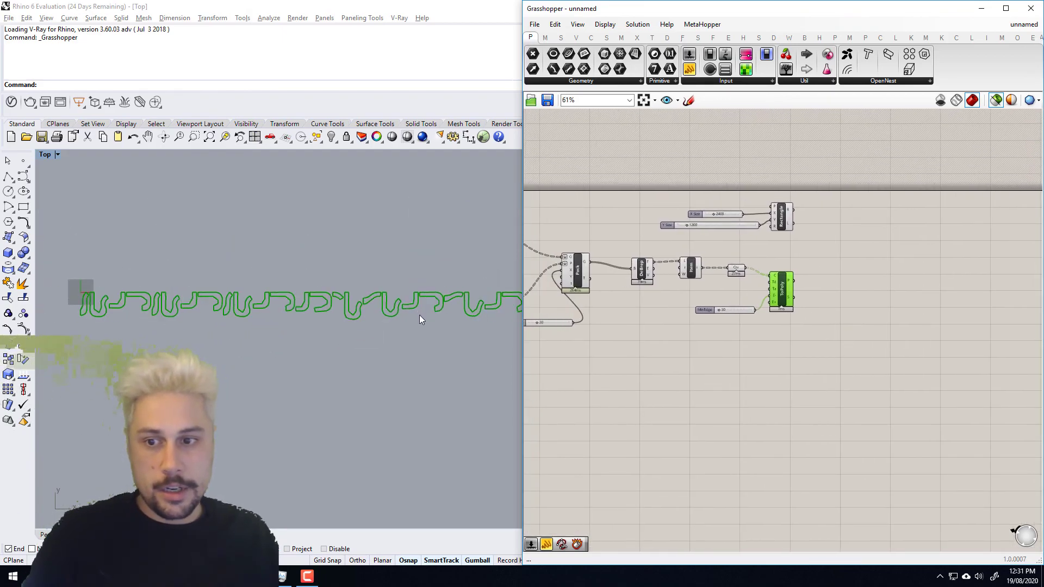
{"action": "scroll", "coordinate": [354, 308], "scroll_direction": "down", "scroll_amount": 2}
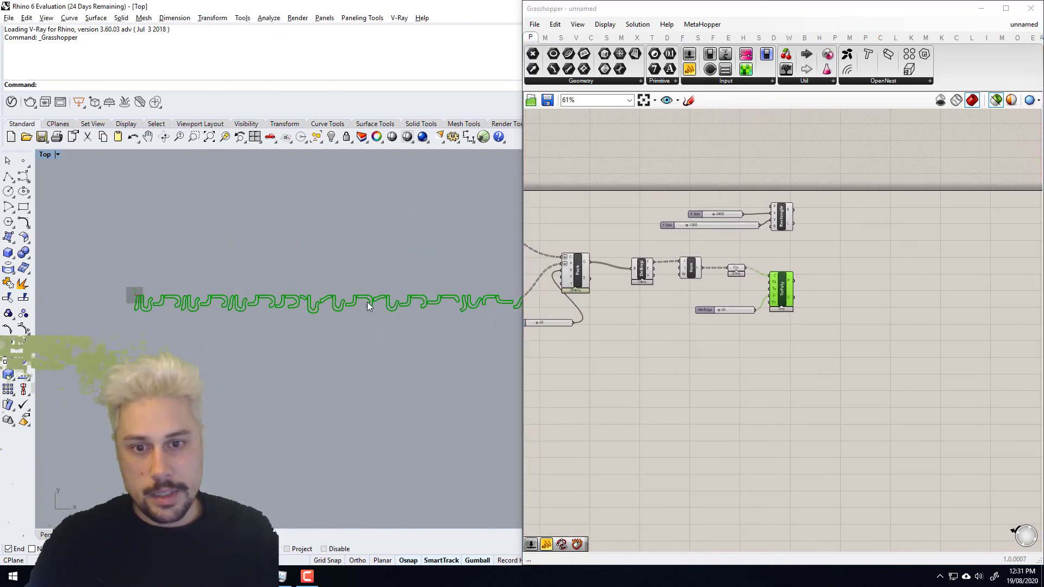